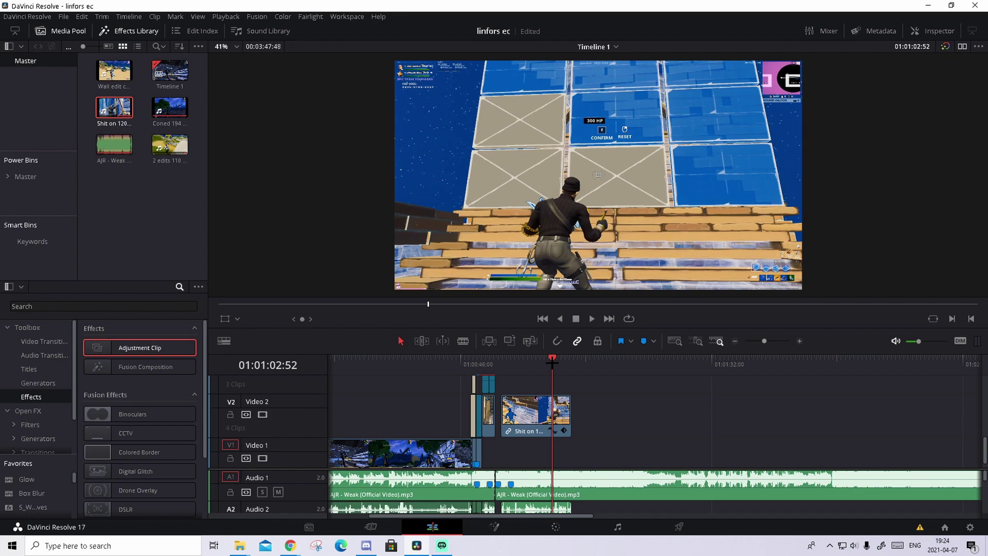
Find the frame in Shit on 120 pump.mp4 where the shot hits, at 01:01:03:59, and add a marker to the clip there.
click(555, 489)
click(516, 360)
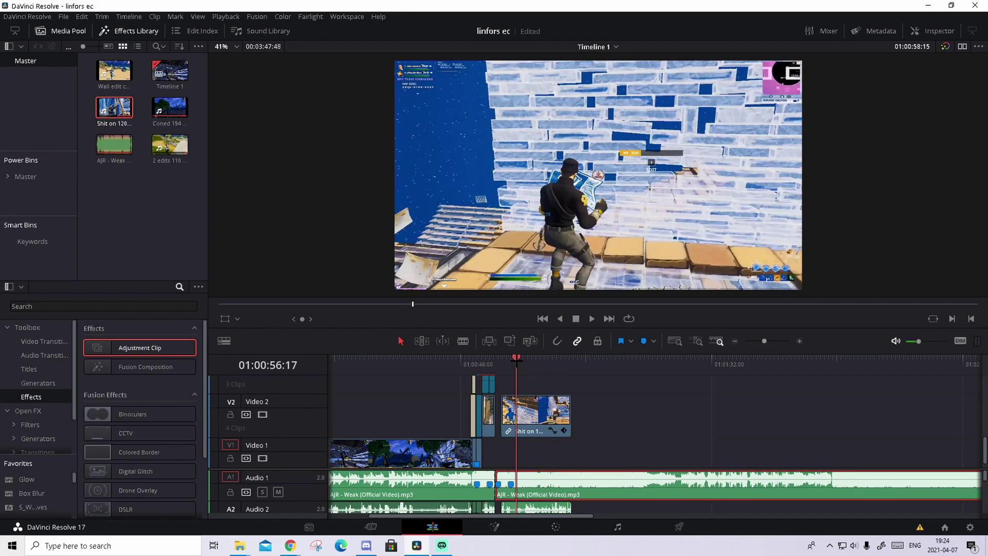
drag(516, 361, 510, 359)
click(798, 341)
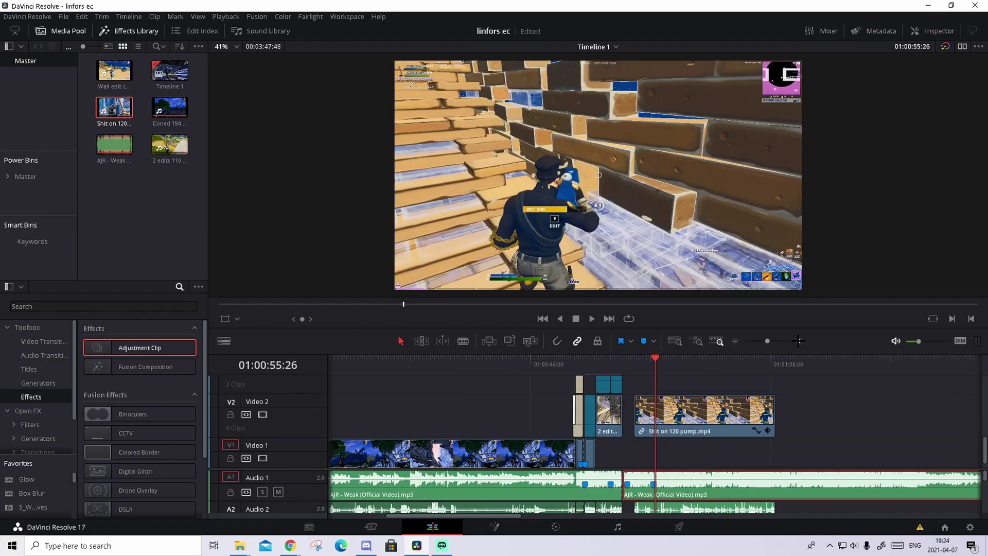
click(798, 341)
drag(657, 364, 825, 360)
click(822, 410)
key(Right)
key(Right)
key(Right)
key(Right)
key(Right)
key(Right)
key(Right)
key(Right)
key(Right)
key(Right)
key(Right)
key(Right)
key(Right)
key(Right)
key(Right)
key(Right)
key(Right)
key(Right)
key(Right)
key(Right)
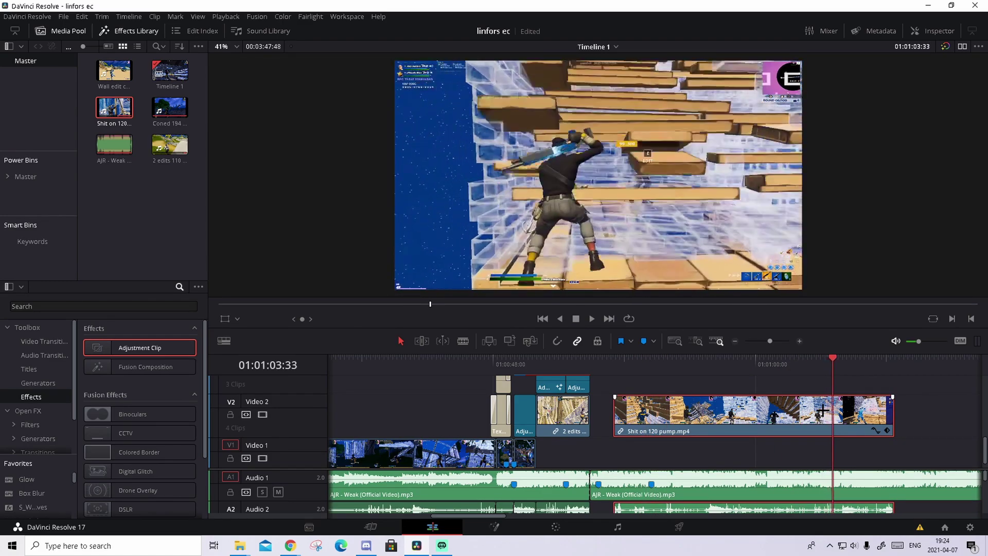
key(space)
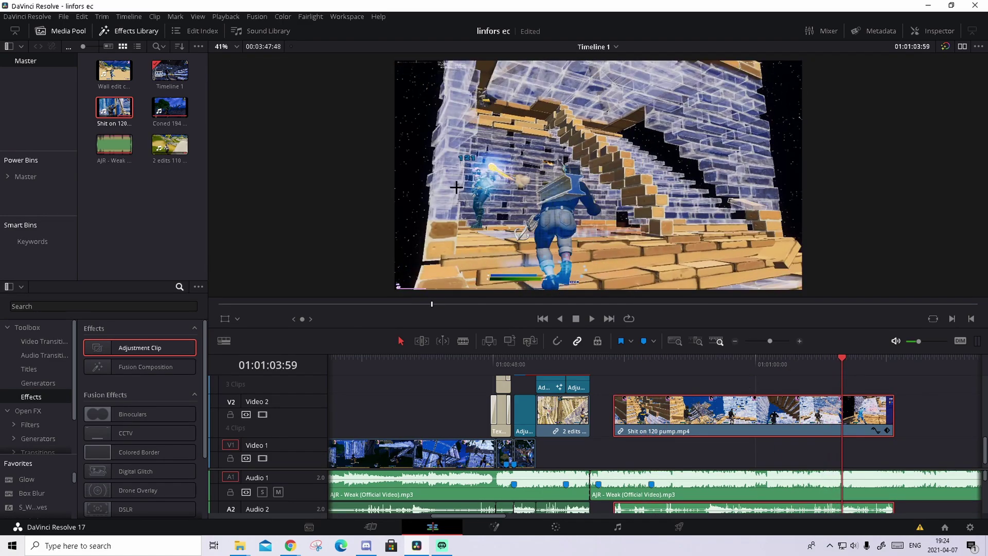
scroll(466, 180, up, 2)
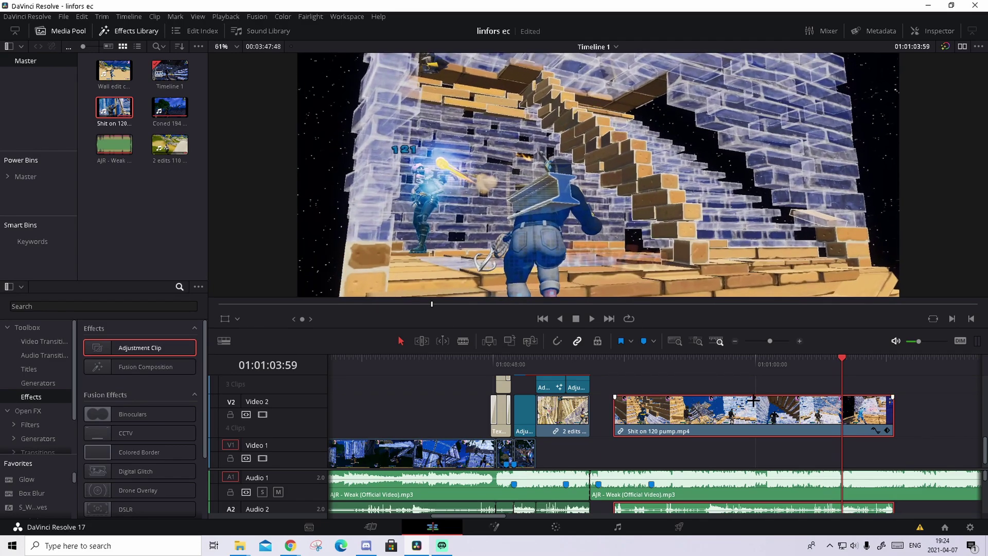
key(m)
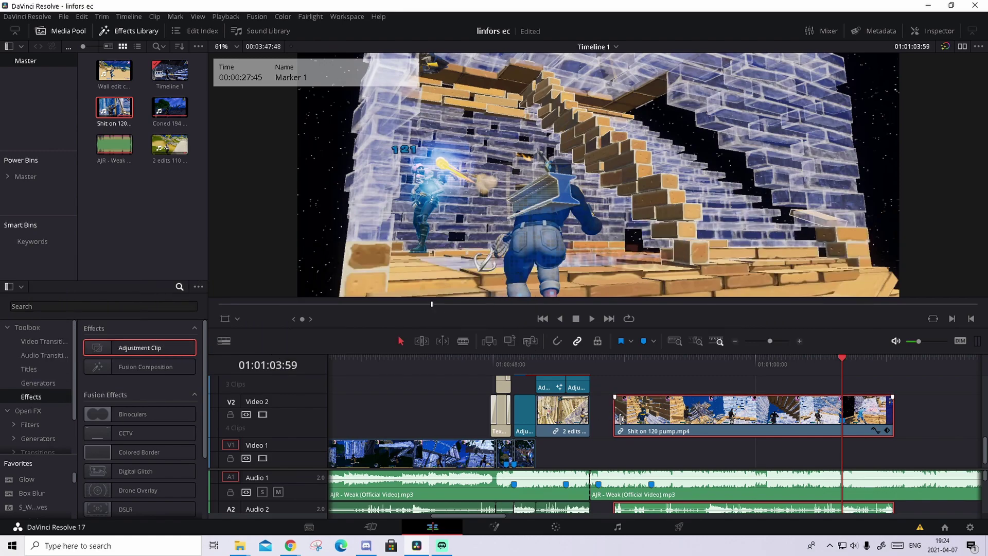
Trim and reposition the clip so its marker lines up with the music marker at 01:00:55:14 and its start meets the preceding clip.
drag(620, 418, 775, 418)
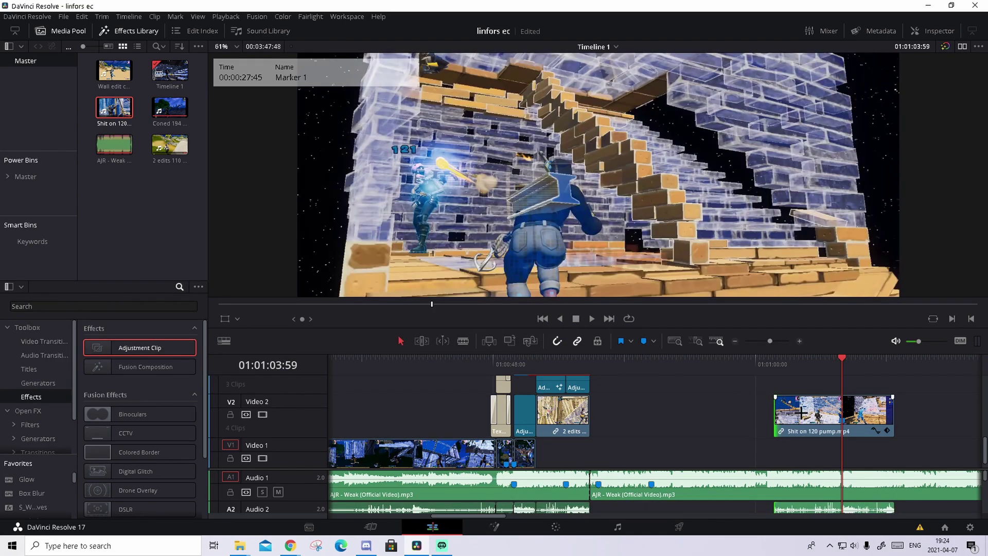
mouse_move(782, 411)
mouse_down()
mouse_move(604, 411)
mouse_move(643, 412)
mouse_up()
drag(698, 410, 591, 414)
Show the retime controls on the Shit on 120 pump.mp4 clip and add a speed point at its marker, at 01:00:55:14.
click(653, 358)
scroll(690, 394, up, 1)
scroll(689, 393, down, 1)
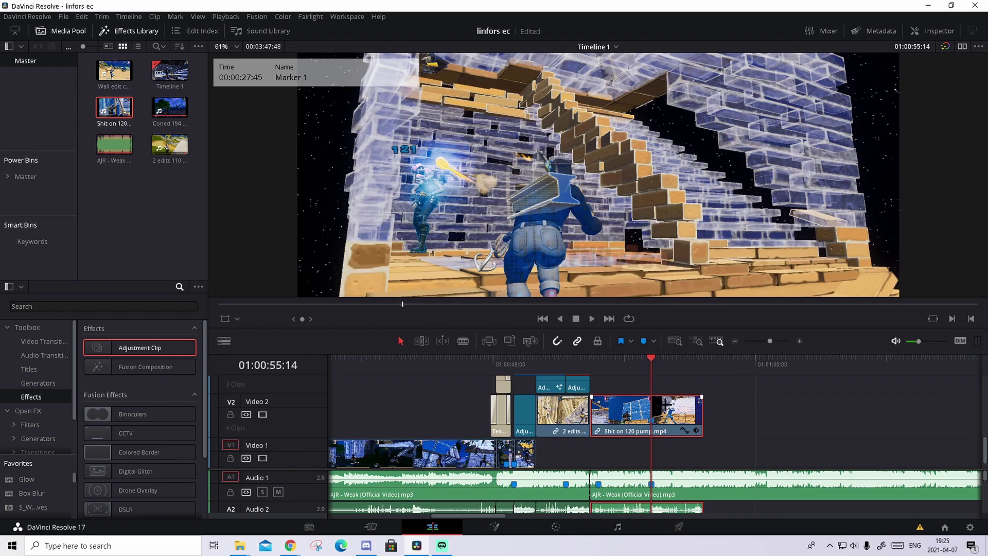
key(ctrl+r)
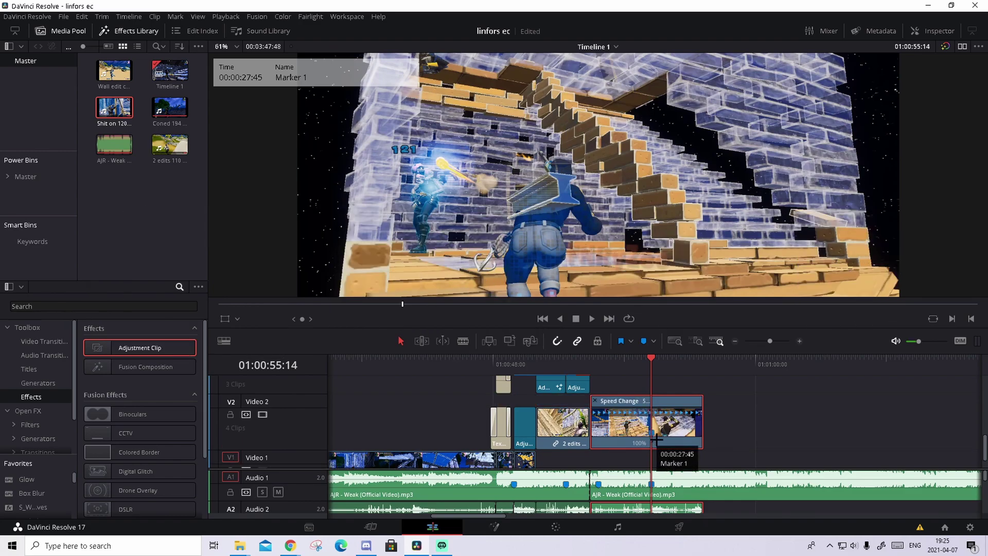
click(656, 439)
click(679, 442)
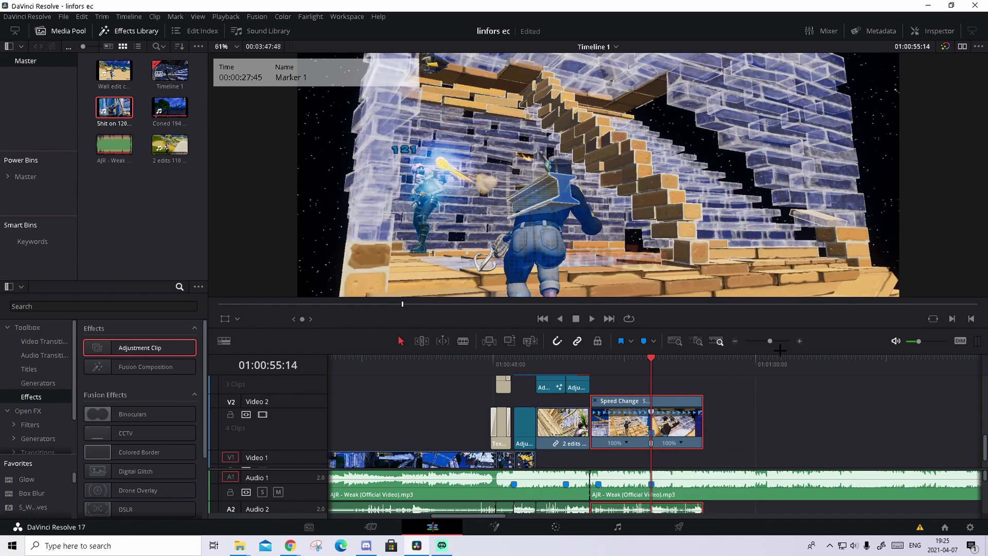
Step back 30 frames from the marker to 01:00:54:44 and add a second speed point to the clip.
click(798, 341)
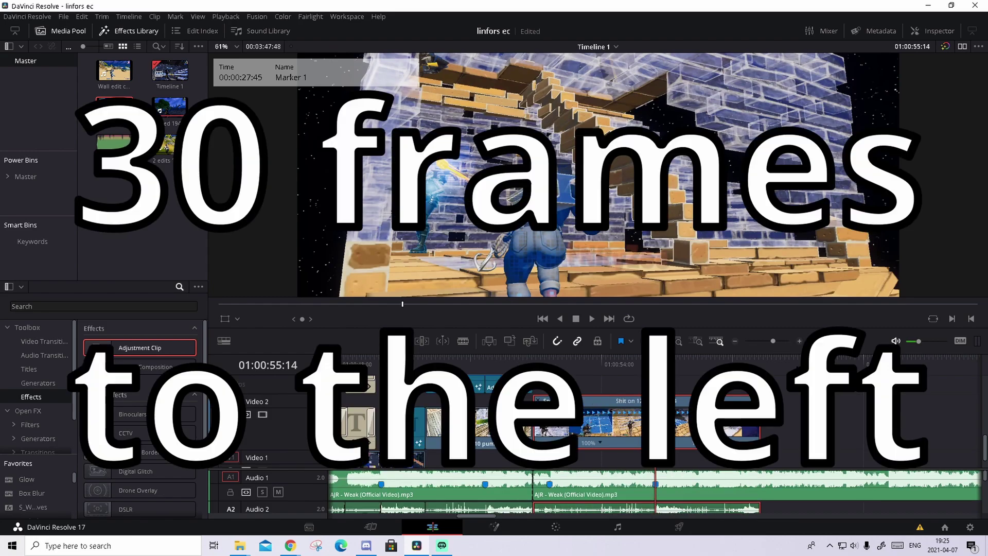
key(Left)
key(Left)
key(Left)
key(Left)
key(Left)
key(Left)
key(Left)
key(Left)
key(Left)
key(Left)
key(Left)
key(Left)
key(Left)
key(Left)
key(Left)
key(Left)
key(Left)
key(Left)
key(Left)
key(Left)
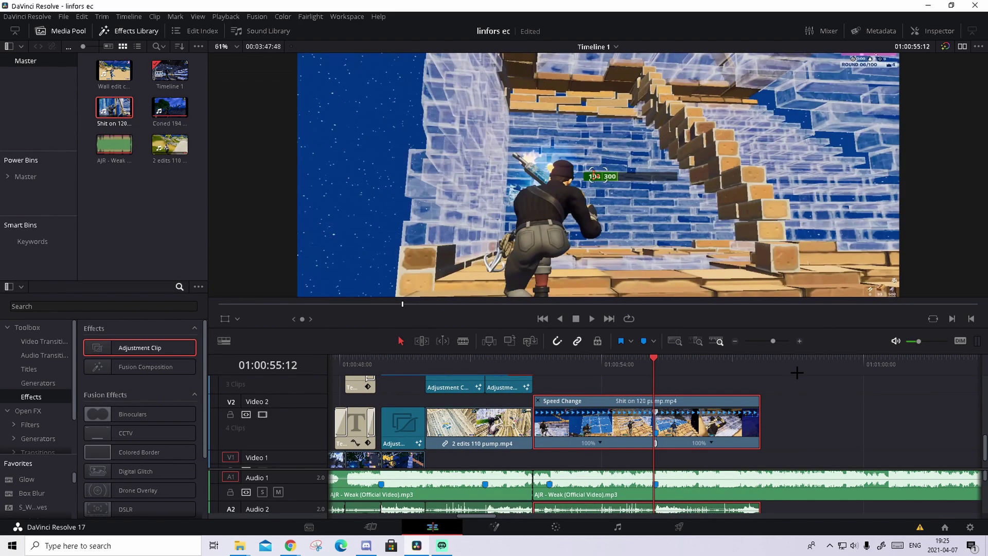
key(Left)
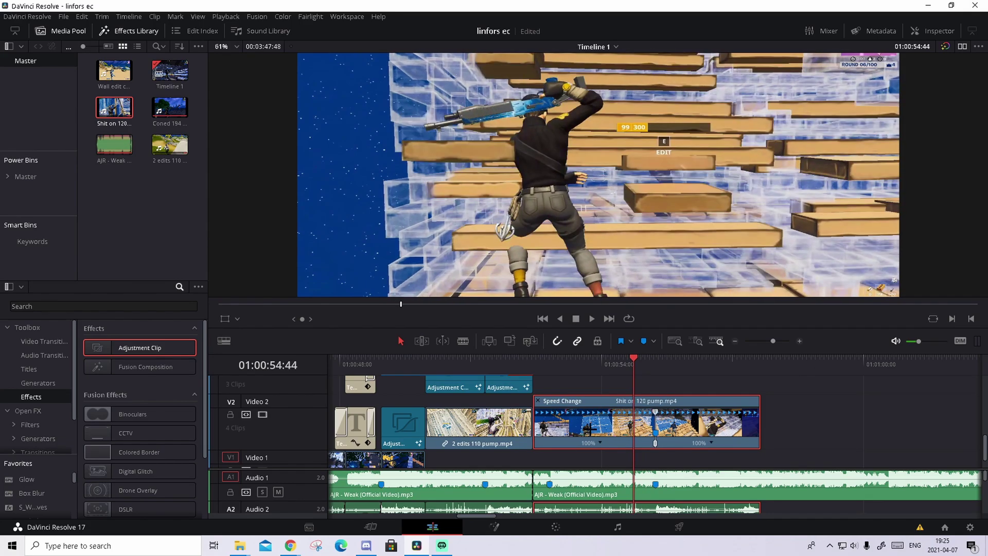
click(600, 443)
click(619, 445)
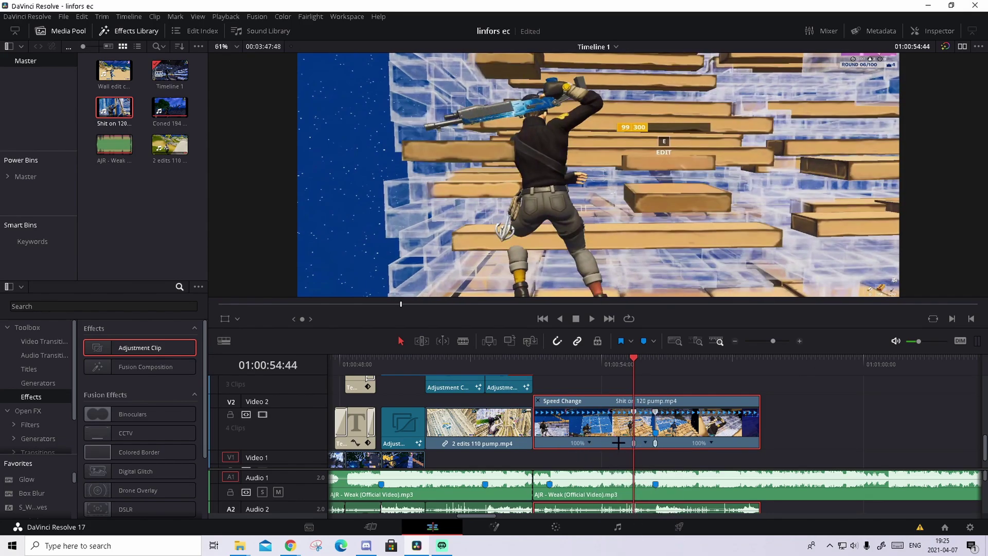
Add a speed point at 01:00:55:00, roughly midway between the two existing speed points.
click(651, 358)
key(Left)
click(799, 341)
click(799, 341)
click(799, 341)
drag(663, 362, 586, 362)
click(579, 359)
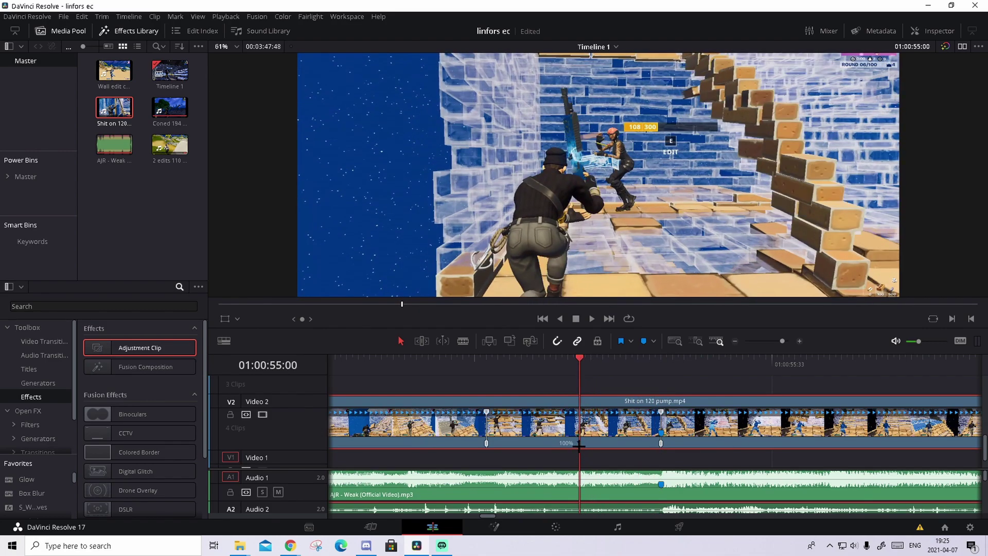
right_click(579, 445)
click(591, 446)
Set the segment before the middle speed point to 50% speed and the segment after it to 200%.
right_click(538, 444)
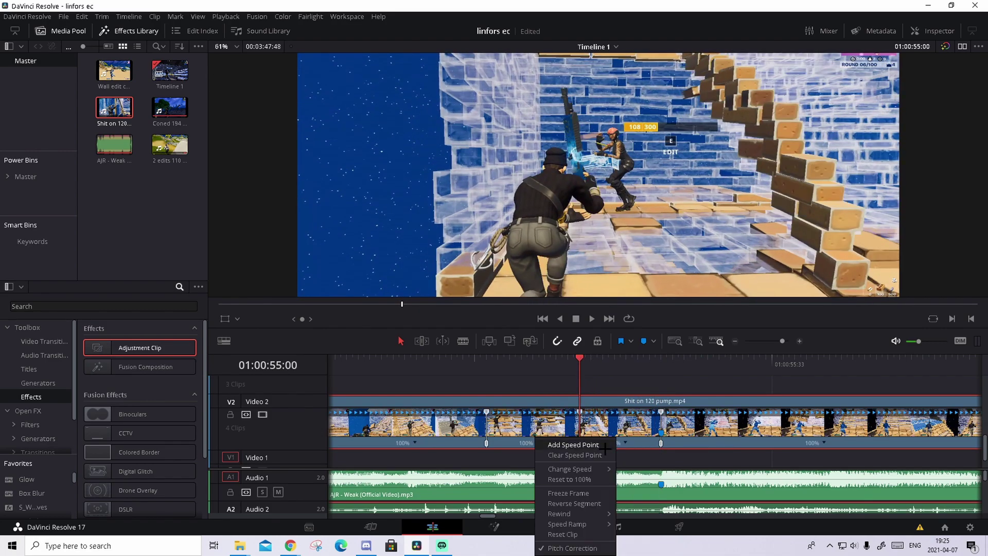
mouse_move(569, 404)
click(657, 456)
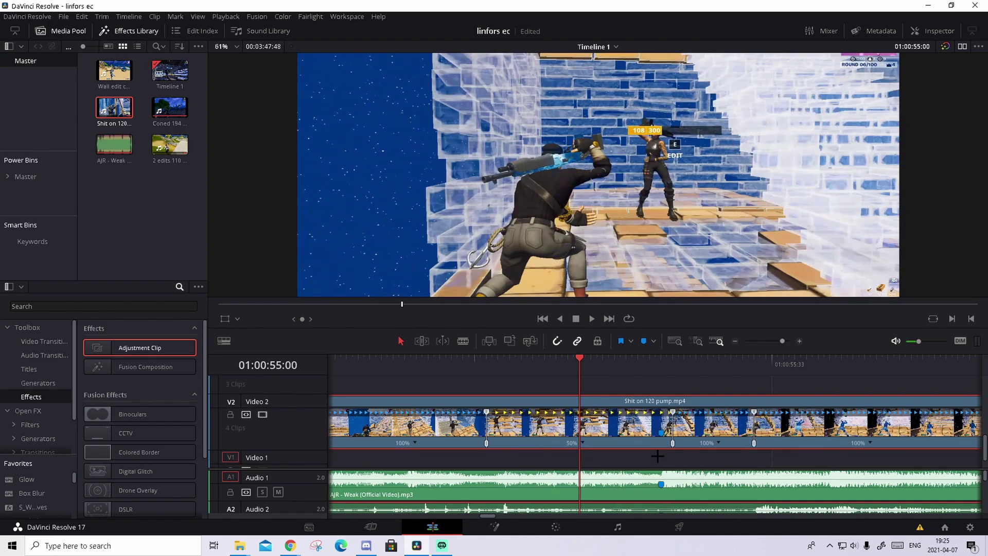
right_click(721, 443)
mouse_move(754, 468)
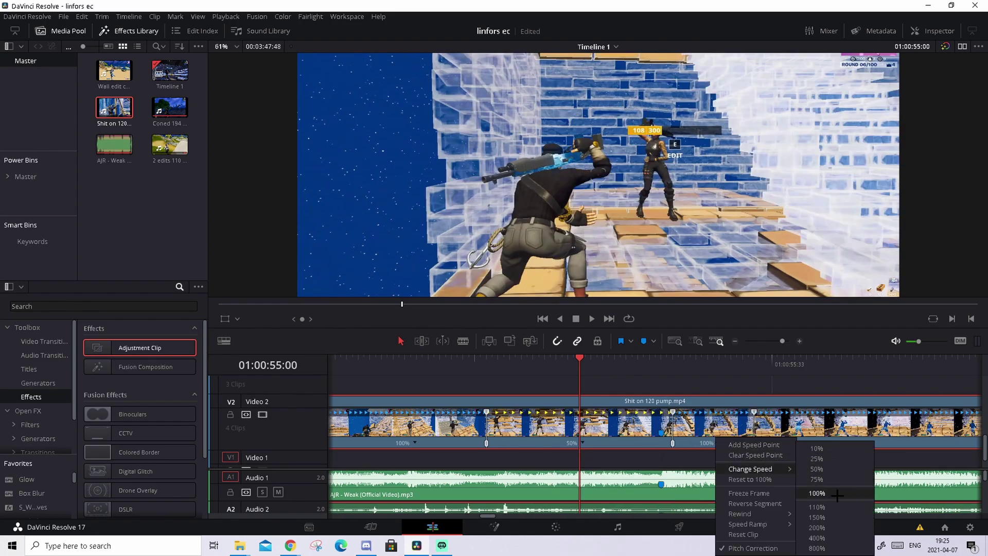
click(818, 527)
Move the speed point between the 50% and 200% segments earlier until the shot frame lands on the music marker at 01:00:55:14.
click(779, 342)
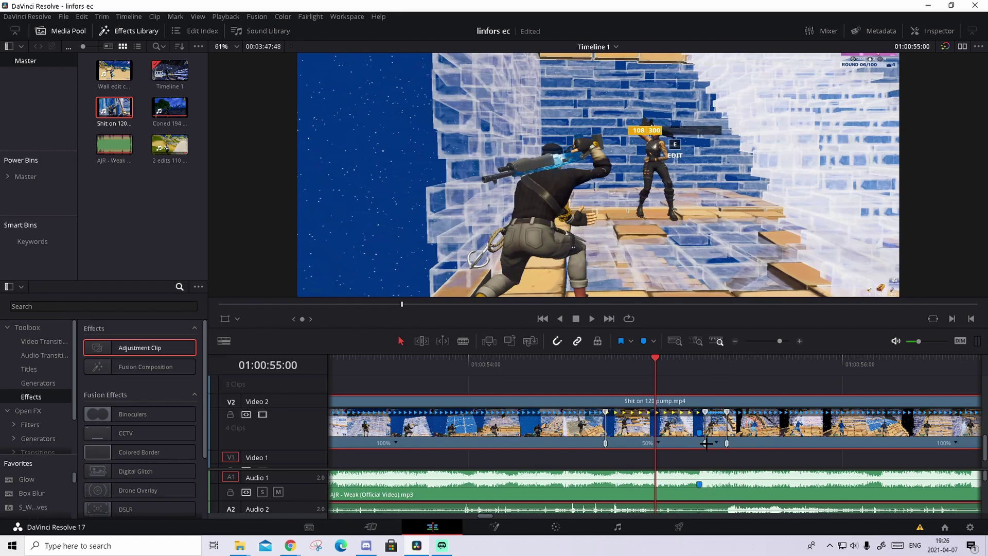
drag(704, 442, 667, 441)
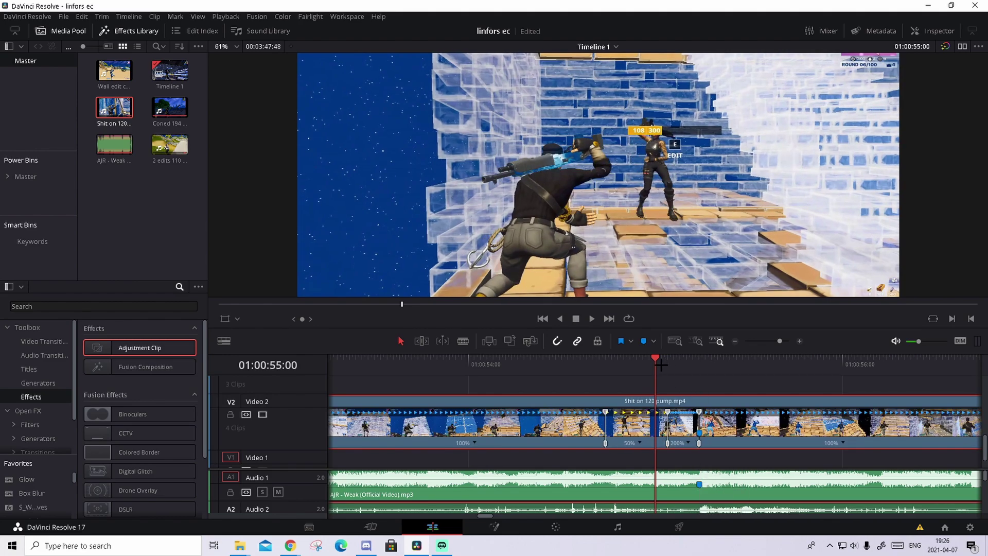
mouse_move(654, 360)
mouse_down()
mouse_move(559, 355)
mouse_move(706, 363)
mouse_move(698, 369)
mouse_up()
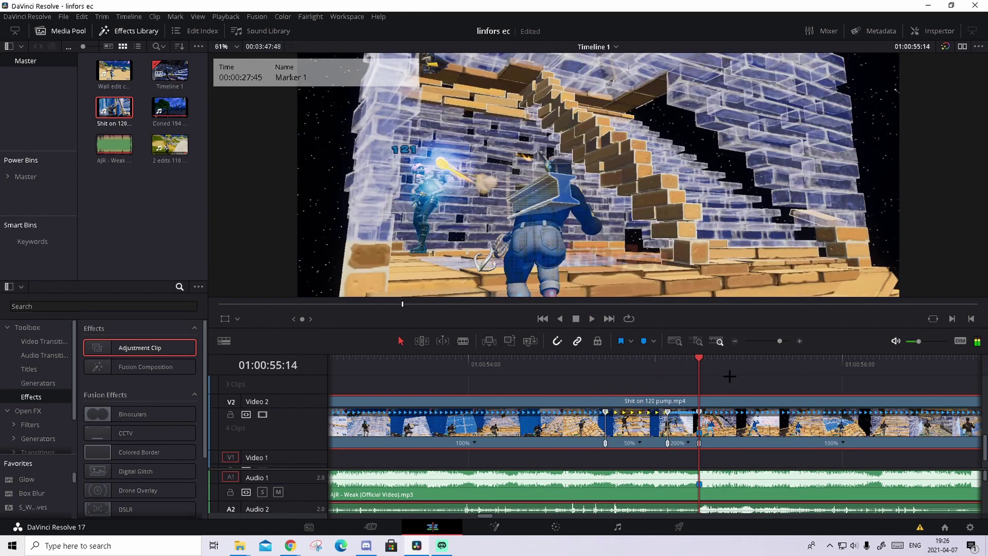
Add a speed point at 01:00:55:46 and set the segment between the shot marker and this point to 50% speed.
key(space)
key(space)
click(842, 443)
click(852, 441)
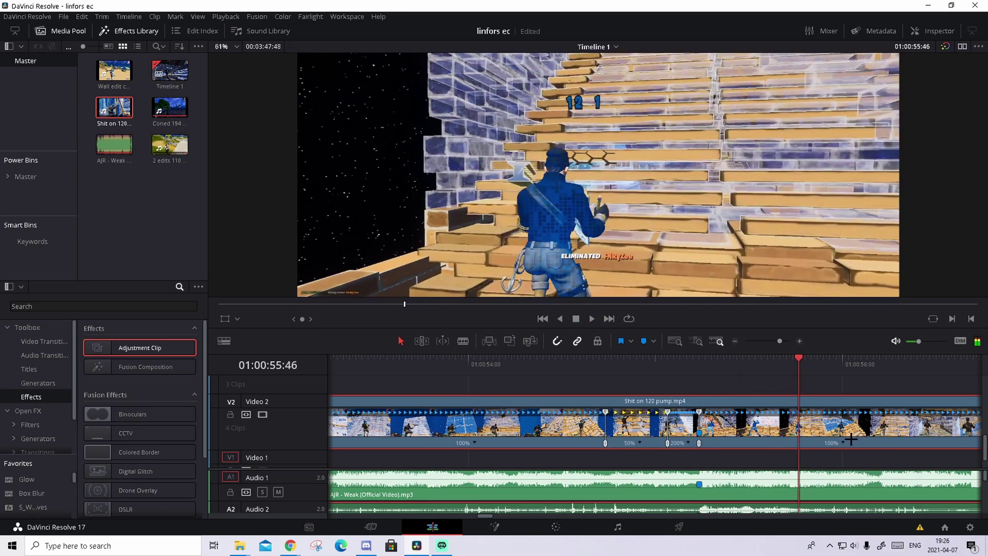
right_click(848, 441)
click(869, 455)
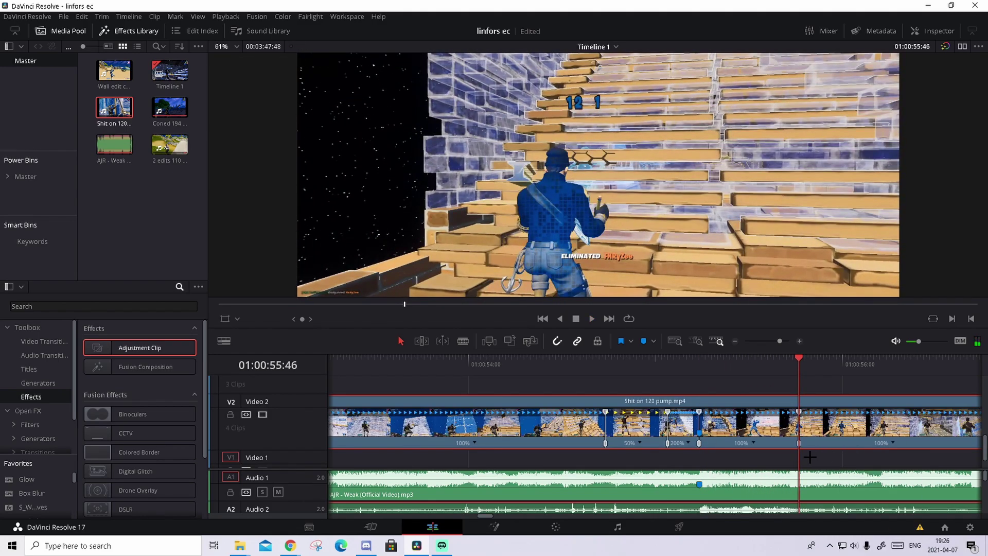
right_click(752, 444)
mouse_move(802, 469)
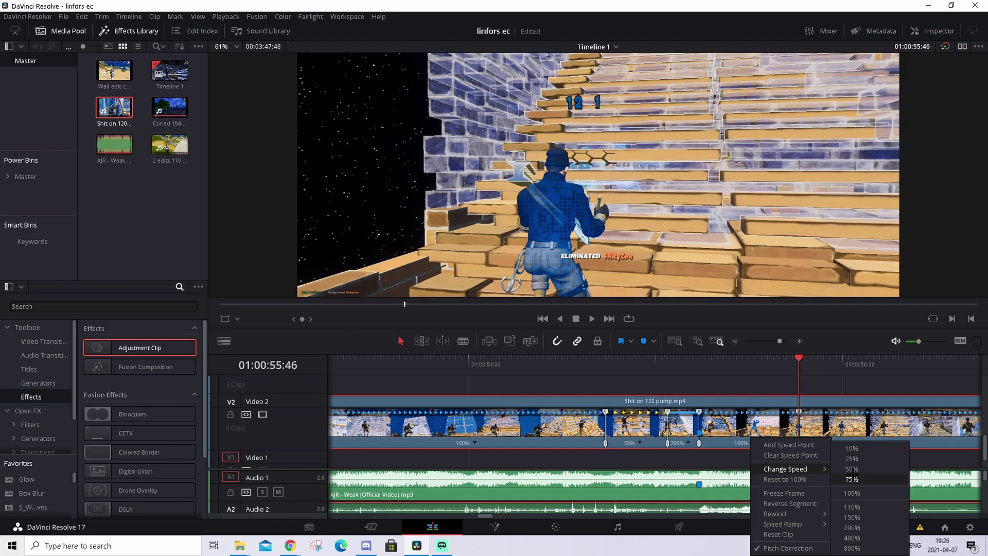
click(852, 469)
Play back the retimed section of the clip from 01:00:54:33 through the shot.
drag(799, 357, 571, 358)
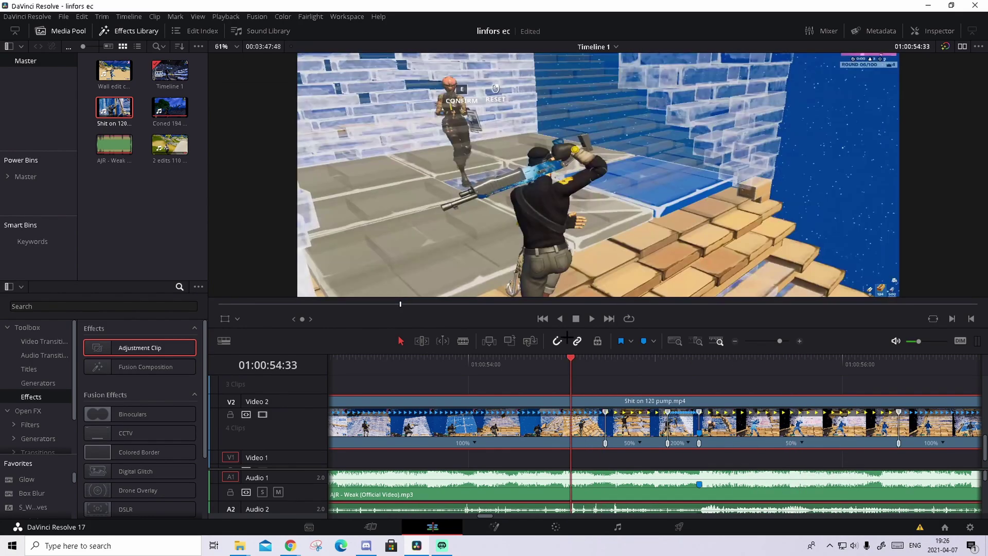
key(space)
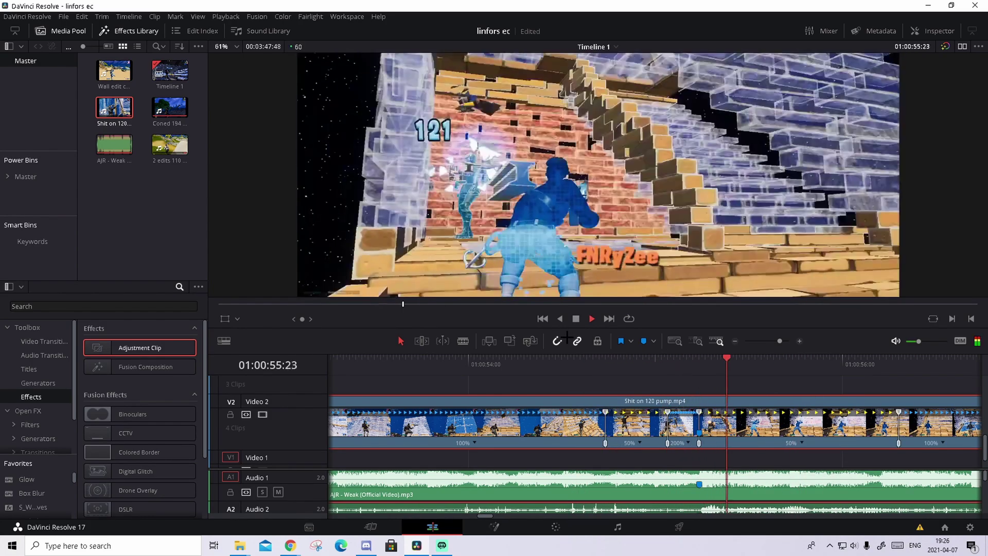
key(ctrl+s)
Return the playhead to the shot marker at 01:00:55:14 and hide the clip's retime controls.
click(698, 361)
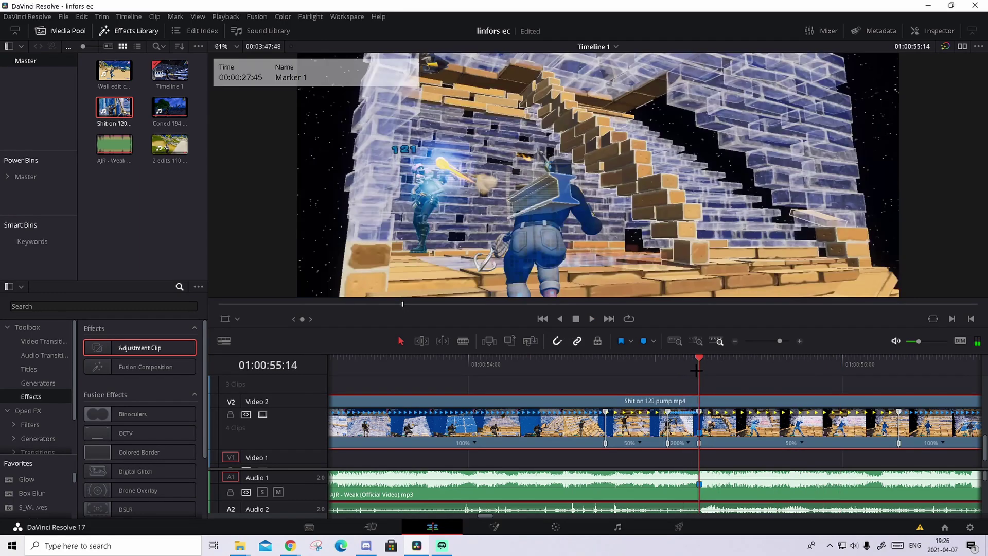
drag(780, 341, 776, 341)
key(ctrl+r)
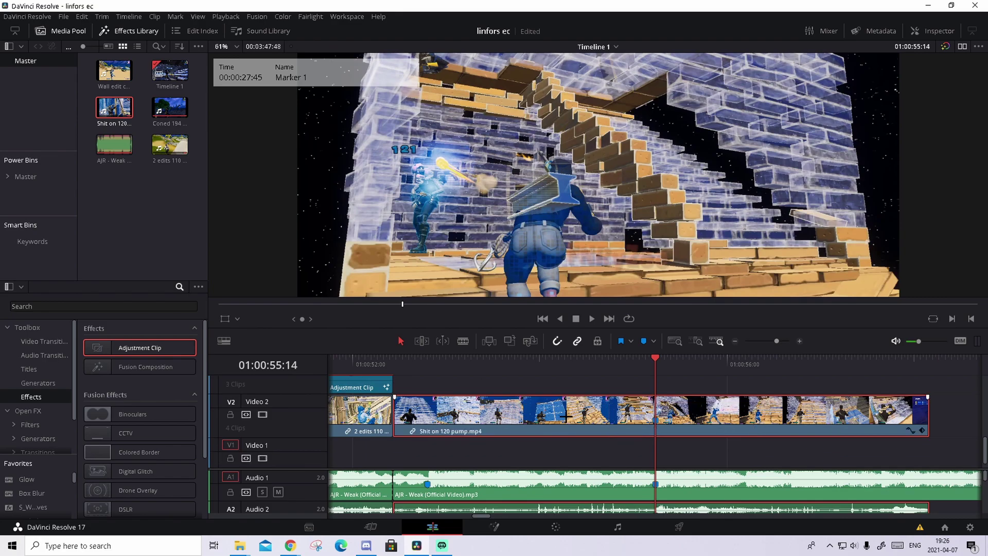
Place an adjustment clip on Video 8 above the gameplay clip so that it ends at the shot marker, 01:00:55:14.
scroll(597, 446, down, 2)
scroll(604, 403, up, 2)
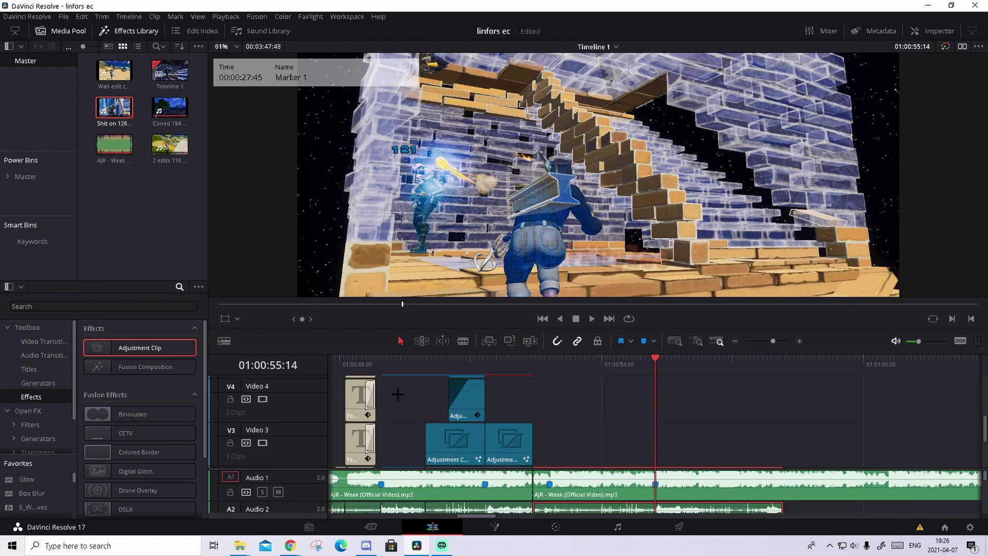
drag(129, 341, 535, 401)
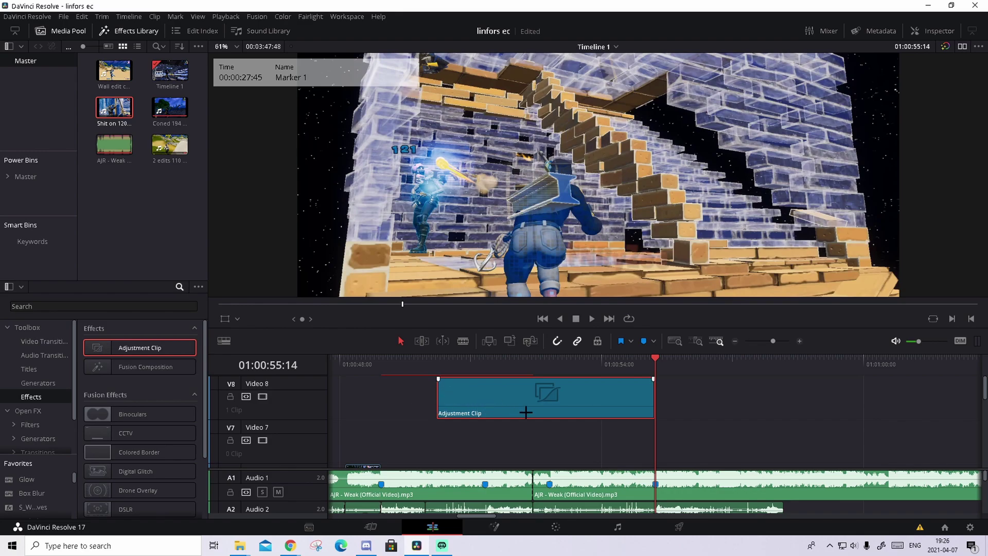
mouse_move(525, 412)
mouse_down()
mouse_move(639, 411)
mouse_move(526, 412)
mouse_up()
scroll(661, 473, down, 1)
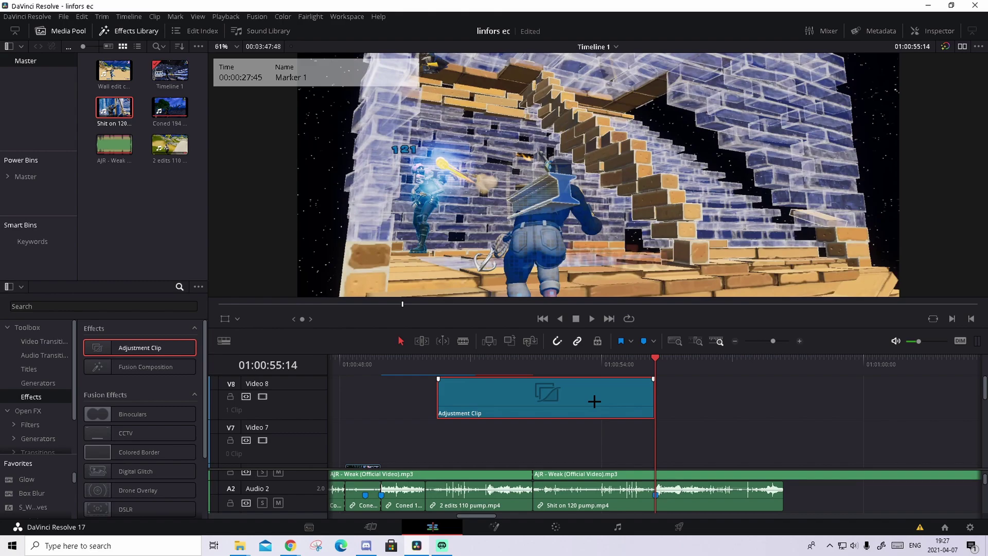
Open the adjustment clip in Fusion, connect the preset S_Shake node between MediaIn1 and MediaOut1, and return to the edit timeline.
drag(652, 356, 639, 359)
click(502, 531)
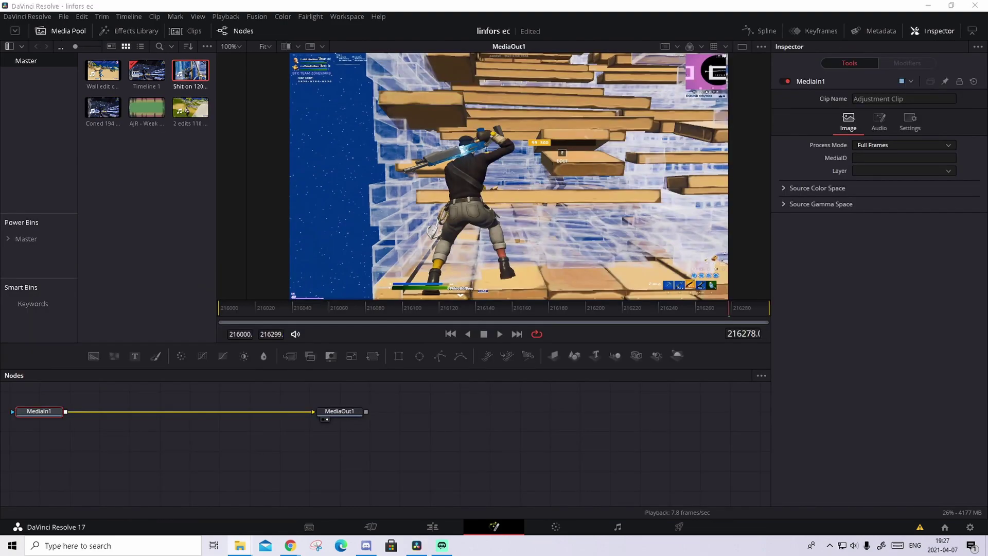
drag(987, 383, 193, 424)
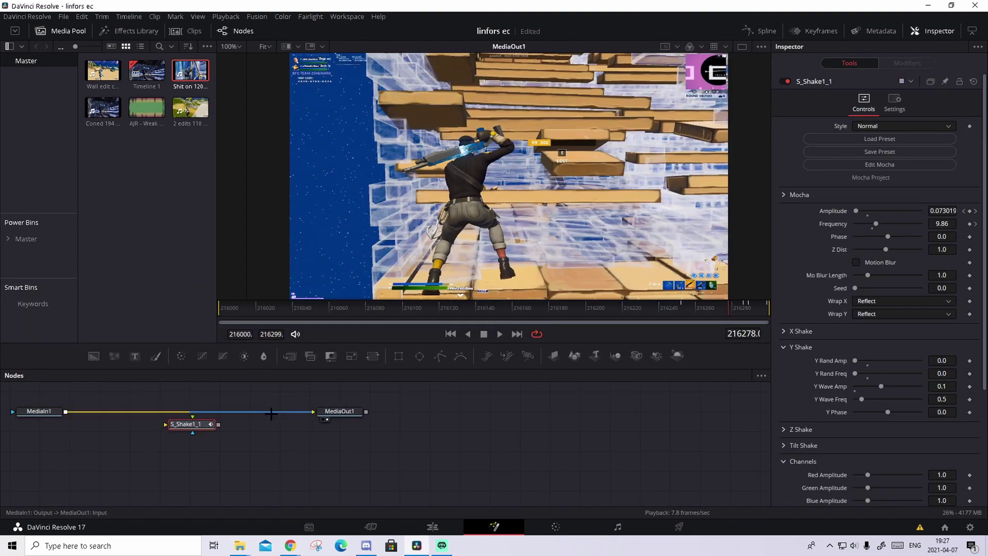
mouse_move(310, 411)
mouse_down()
mouse_move(189, 425)
mouse_move(313, 411)
mouse_up()
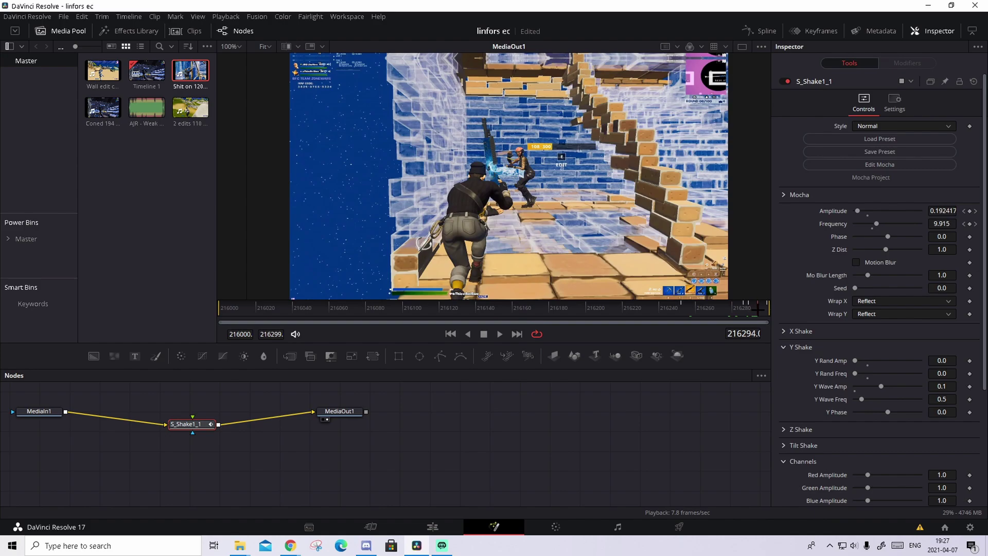
click(432, 526)
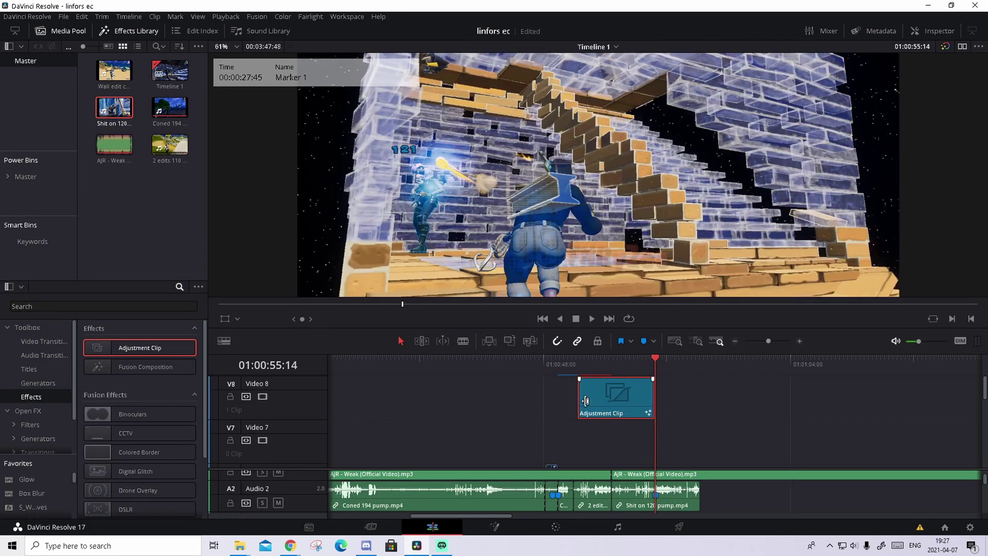
Trim the Video 8 adjustment clip's start to the gameplay clip's start, and place a second adjustment clip directly above it on Video 9.
drag(581, 401, 620, 401)
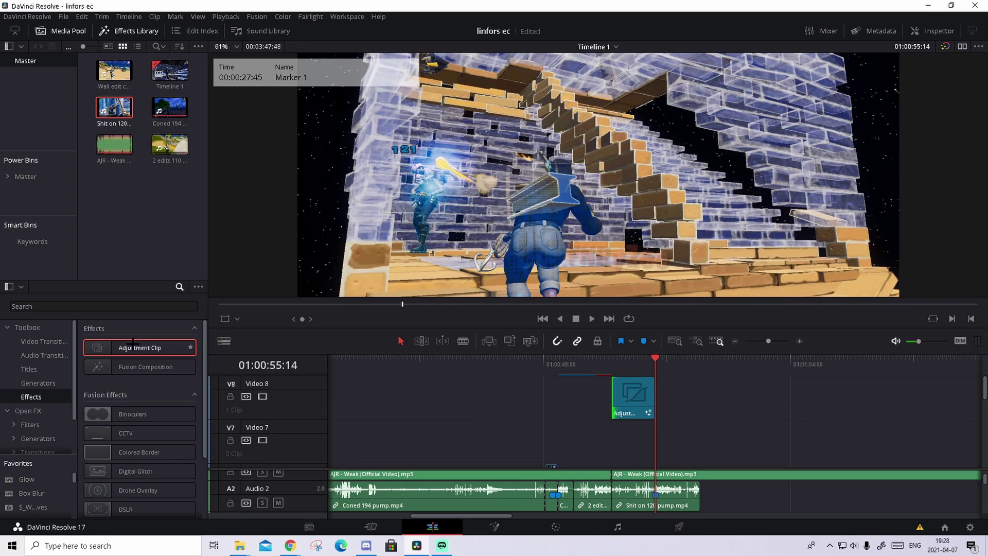
drag(133, 344, 615, 391)
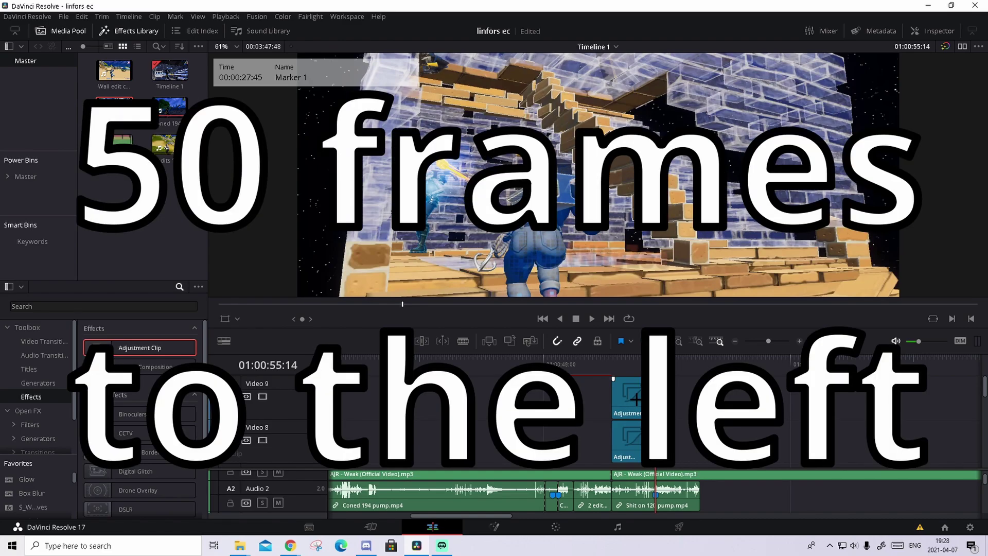
Step the playhead back 50 frames from the shot marker to 01:00:54:24 and trim the Video 9 adjustment clip to start there.
key(Left)
key(Left)
key(Left)
key(Left)
key(Left)
key(Left)
key(Left)
key(Left)
key(Left)
key(Left)
key(Left)
key(Left)
key(Left)
key(Left)
key(Left)
key(Left)
key(Left)
key(Left)
key(Left)
key(Left)
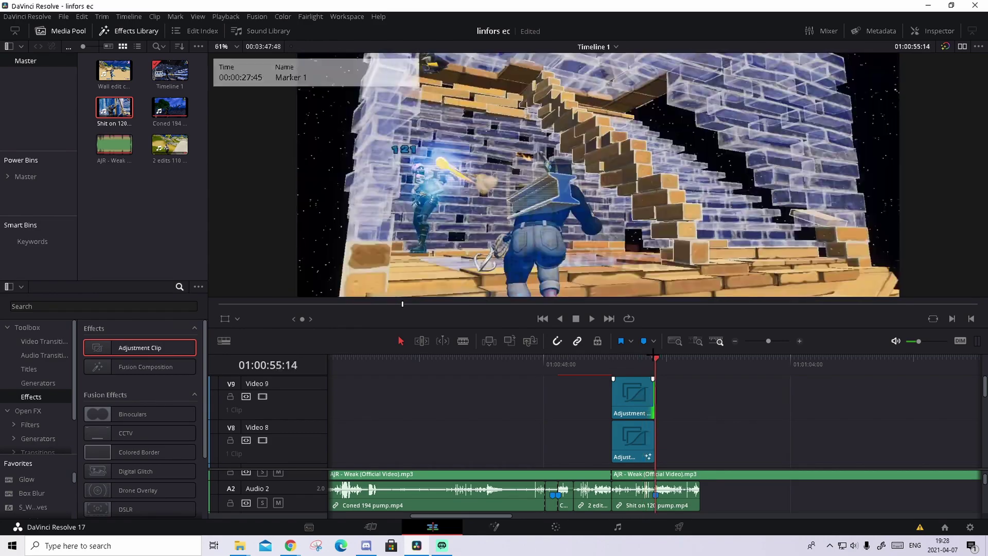
key(Left)
key(Left)
key(Left)
key(Left)
key(Left)
key(Left)
key(Left)
key(Left)
key(Left)
key(Left)
key(Left)
key(Left)
key(Left)
key(Left)
key(Left)
key(Left)
key(Left)
key(Left)
key(Left)
key(Left)
key(Left)
key(Left)
key(Left)
key(Left)
key(Left)
key(Left)
key(Left)
key(Left)
key(Left)
key(Left)
key(Left)
key(Left)
key(Left)
key(Left)
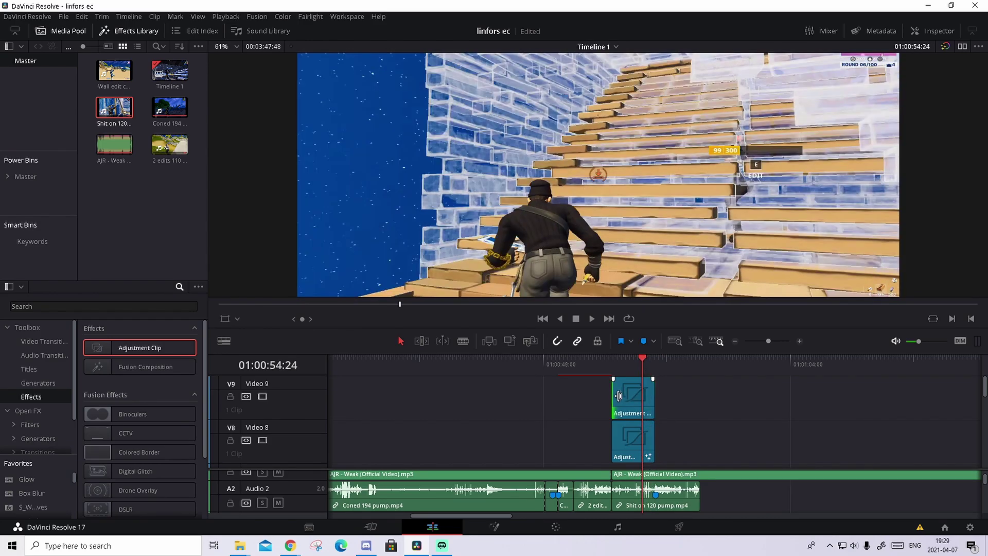
drag(613, 399, 642, 398)
scroll(759, 340, up, 2)
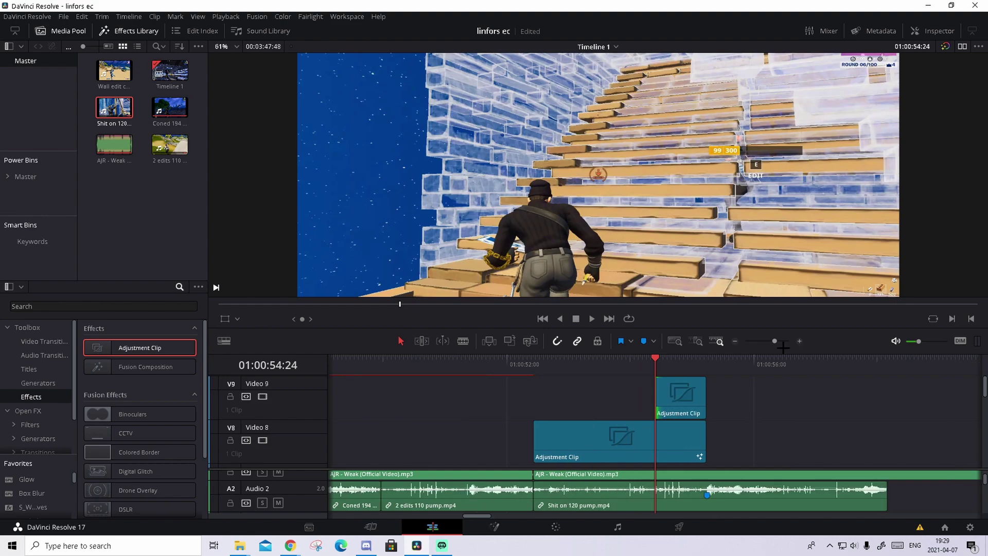
Select the Video 9 adjustment clip and place the playhead over it at 01:00:54:44.
click(680, 396)
click(745, 396)
click(691, 395)
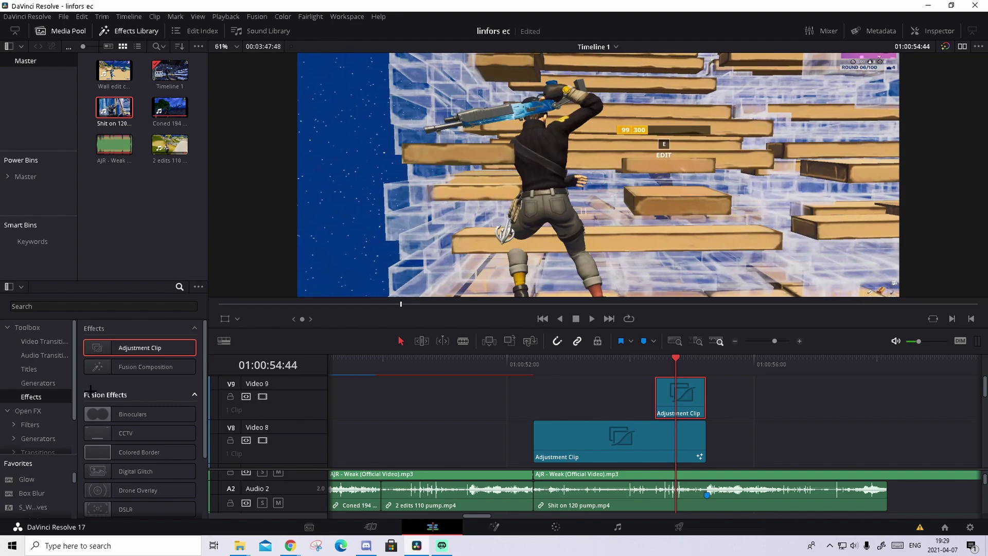
Open %localappdata% from the Windows search and browse the LooksBuilder folder's Looks subfolder to see where custom looks are stored.
click(112, 548)
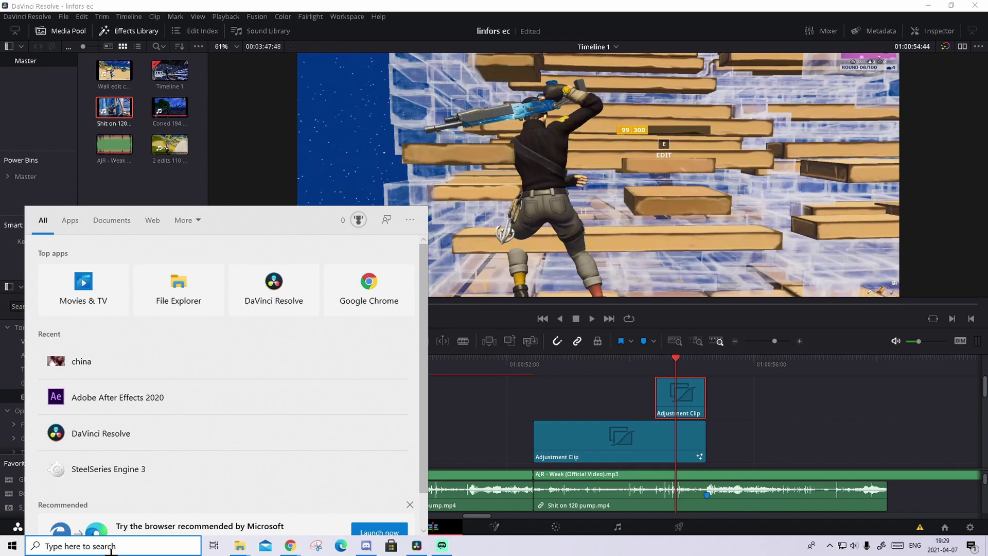
text(%loc)
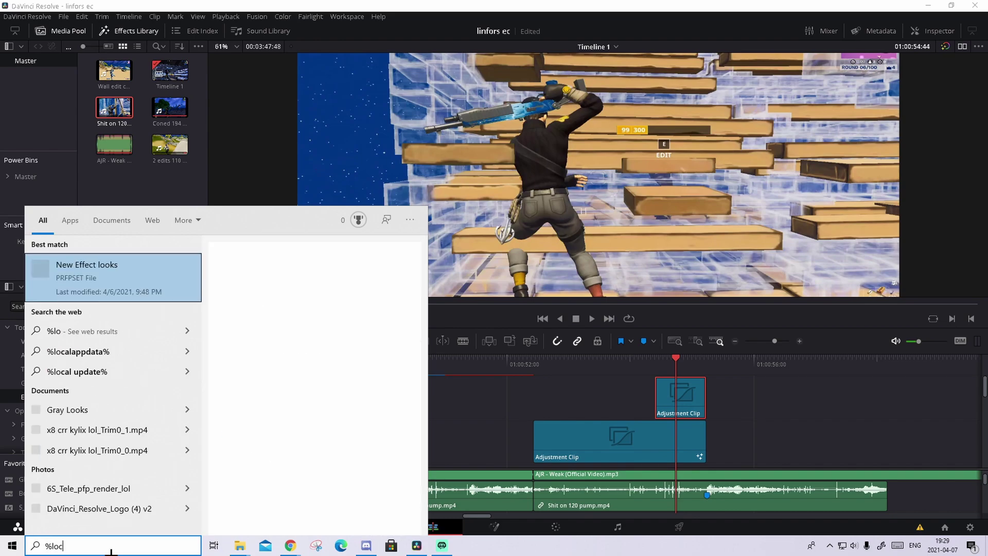
text(alappdata)
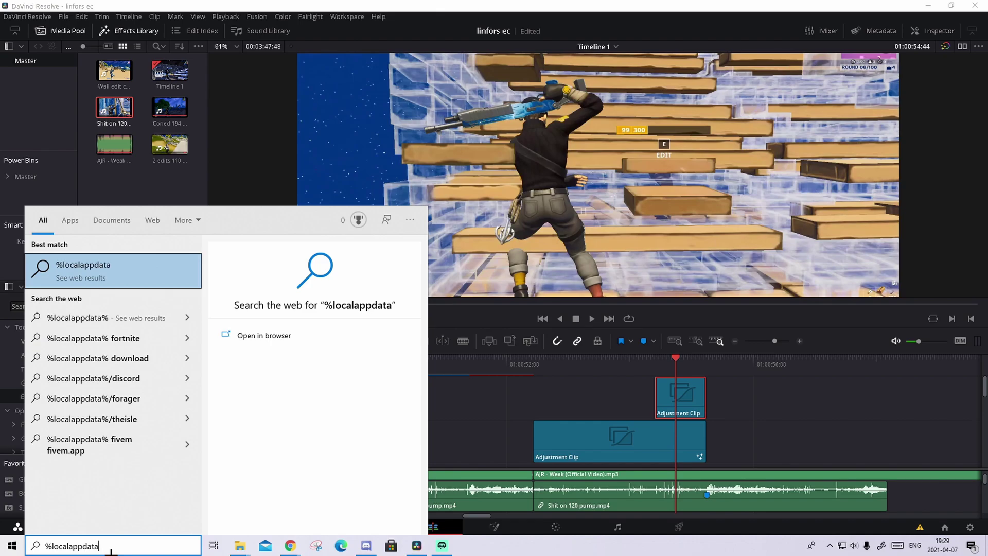
text(%)
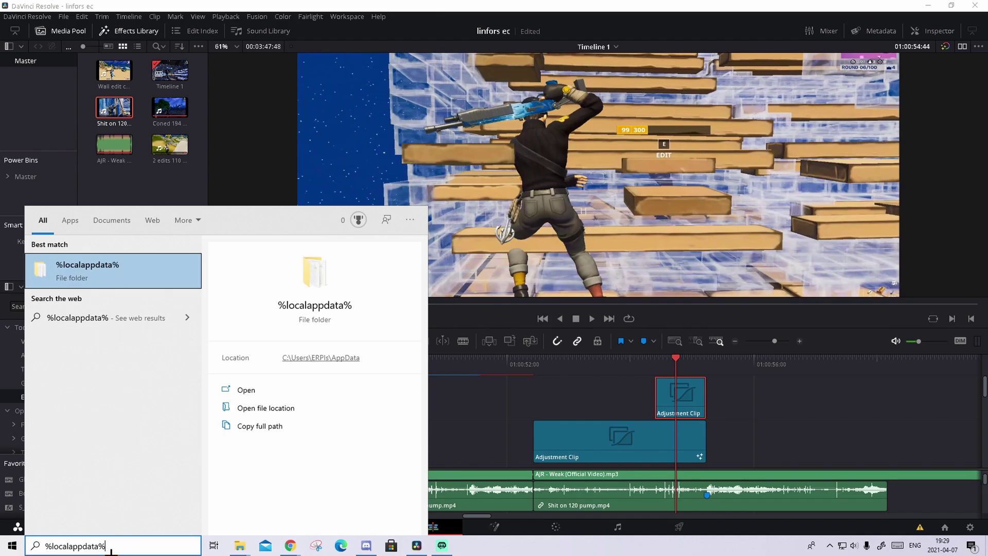
click(105, 278)
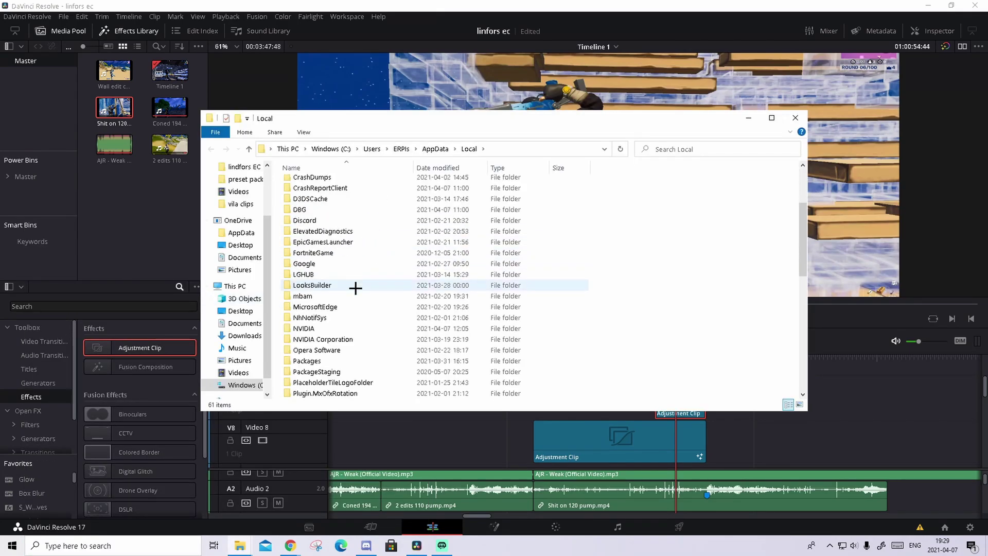
double_click(355, 287)
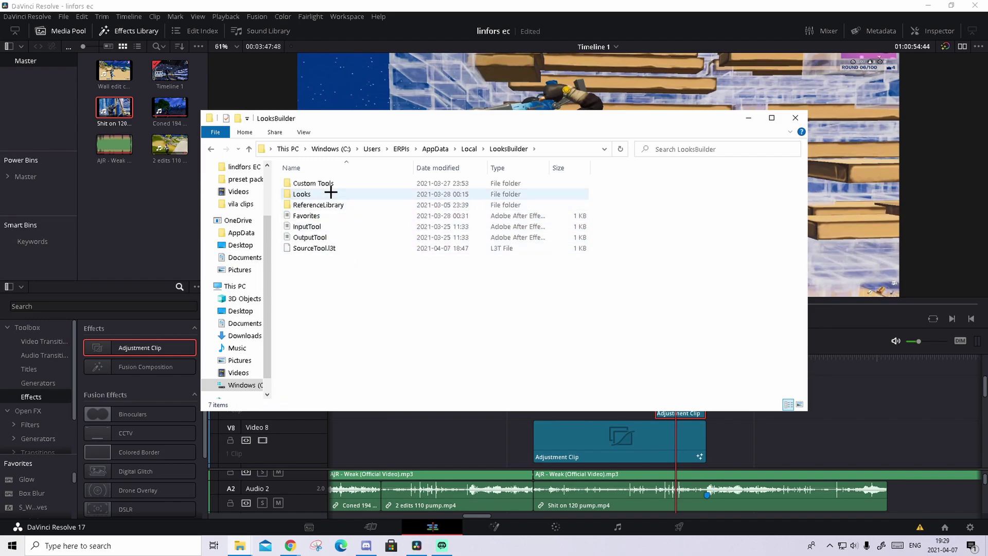
double_click(332, 194)
double_click(339, 184)
scroll(597, 247, down, 3)
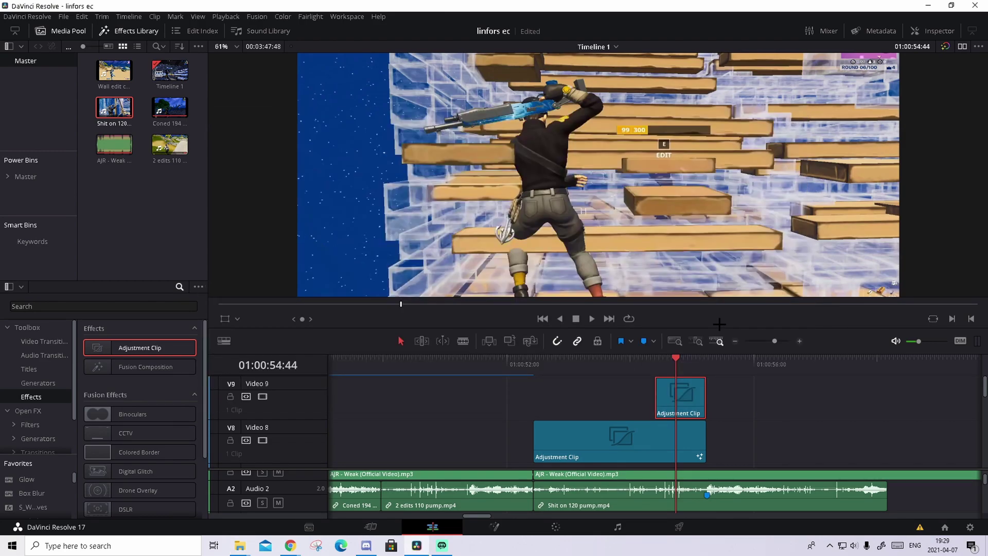
Search the Open FX effects for "looks" and apply the RG Magic Bullet Looks effect to the Video 9 adjustment clip.
scroll(697, 224, down, 4)
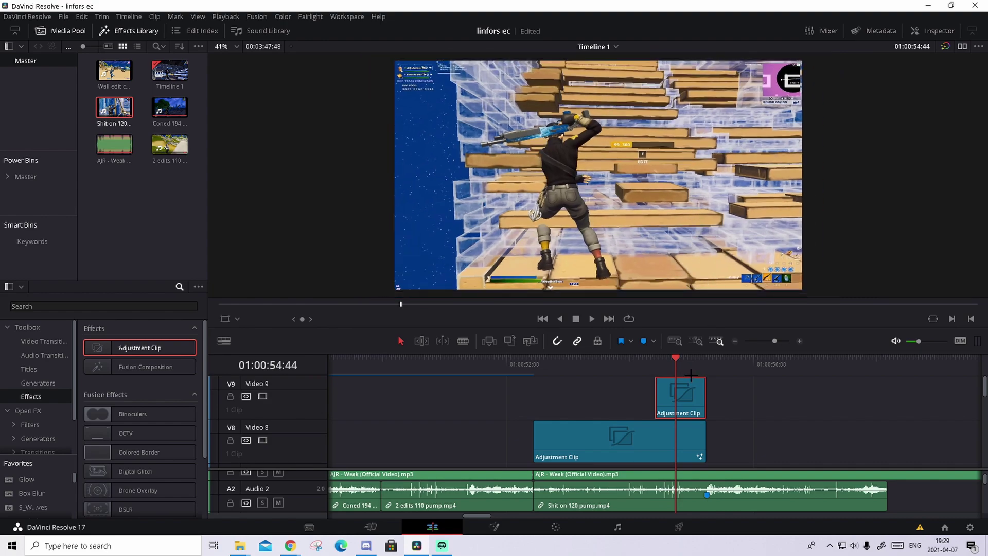
click(28, 411)
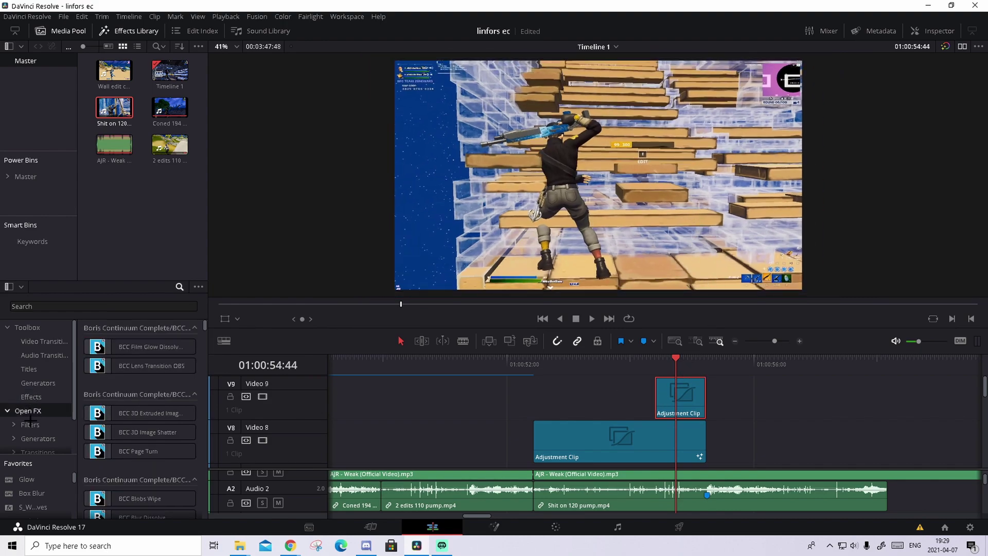
click(53, 305)
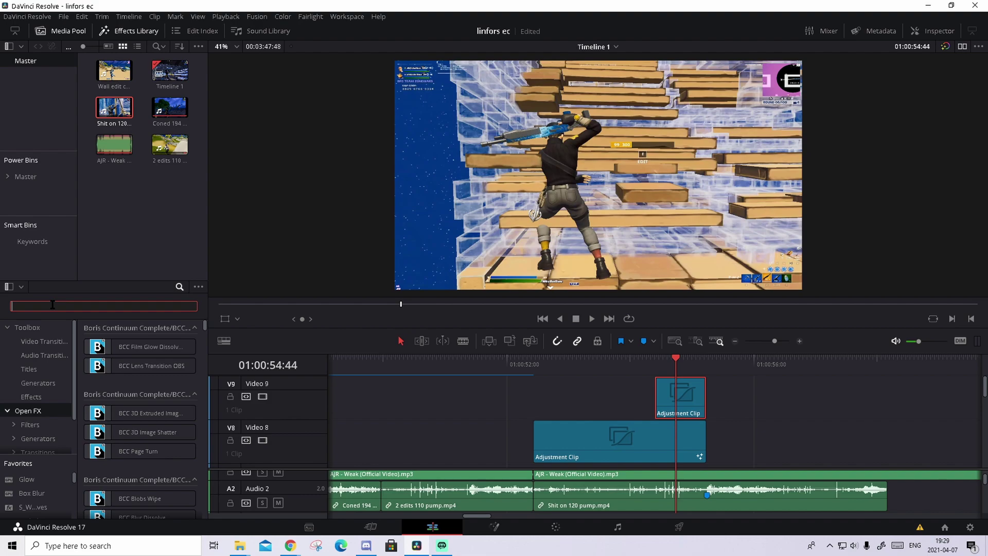
text(looks)
drag(127, 347, 663, 399)
Open the Looks editor for the Video 9 adjustment clip and apply the custom look "red ERPI".
click(926, 31)
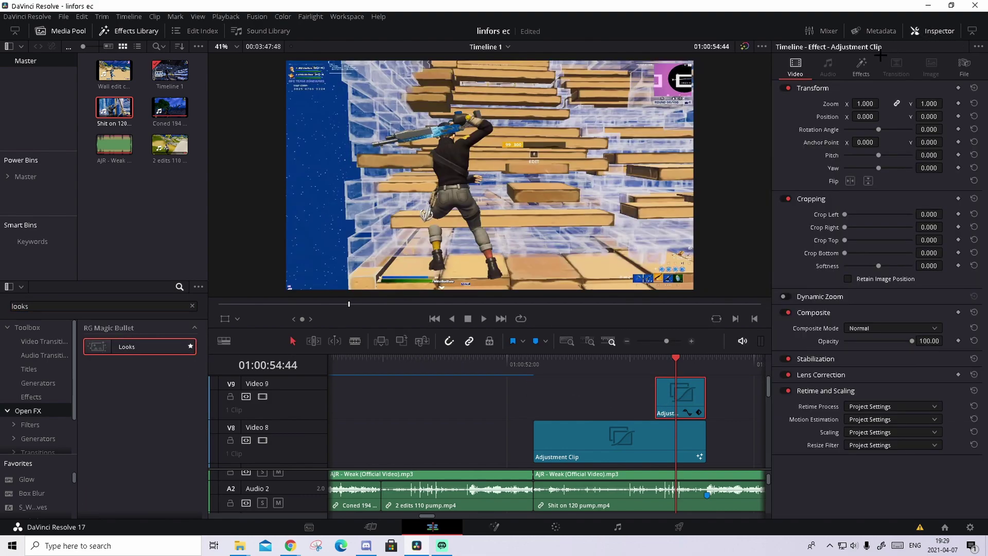
click(861, 65)
click(870, 125)
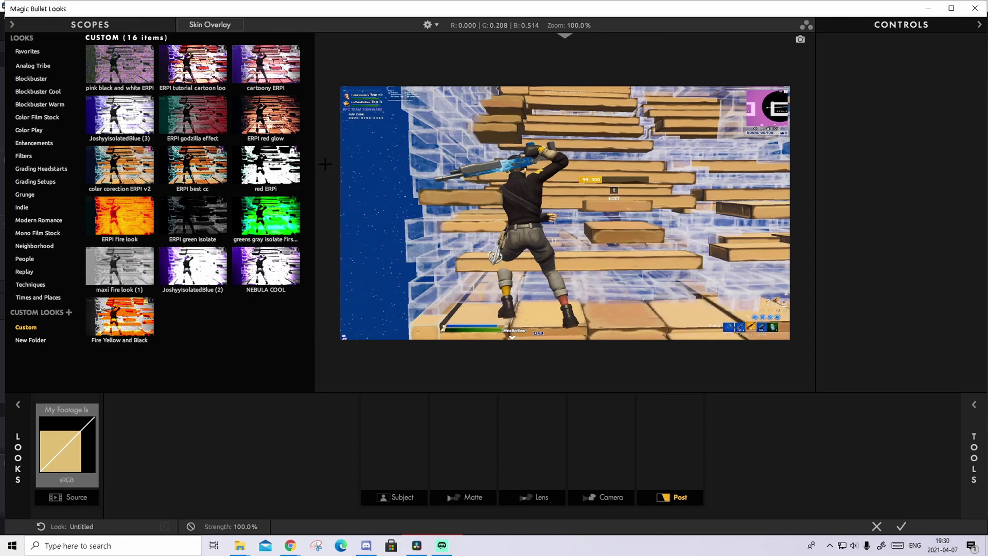
click(250, 188)
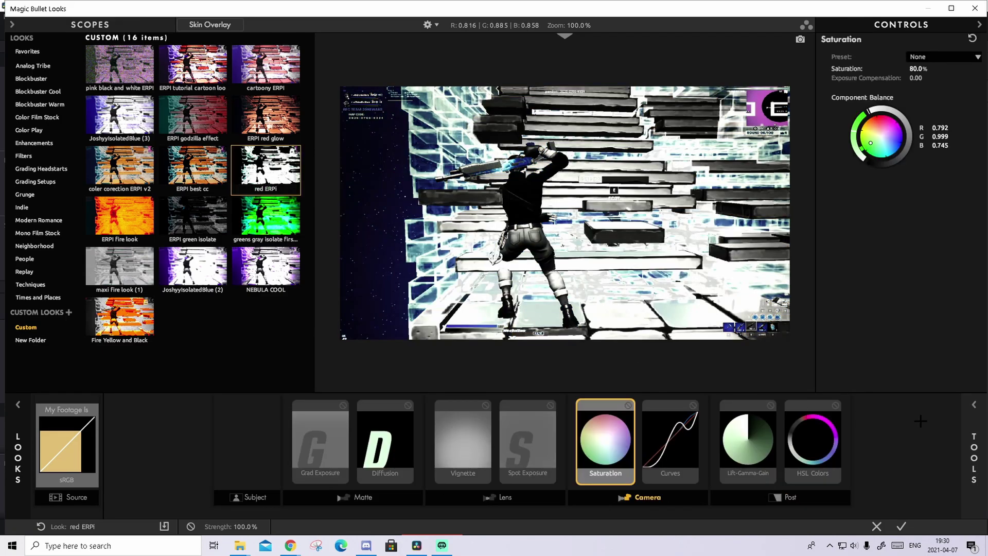
click(901, 526)
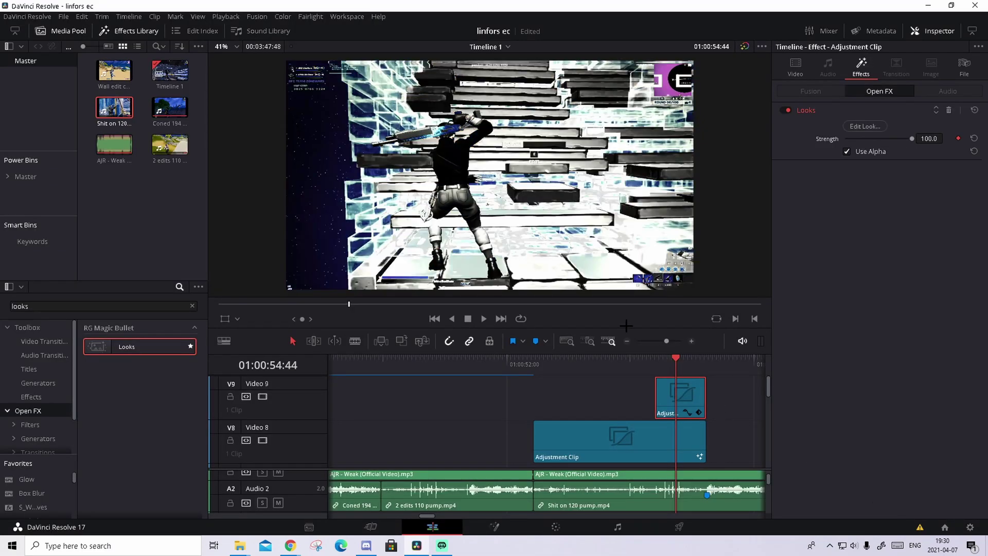
Place the playhead at 01:00:54:43 and extend the Video 9 adjustment clip's fade-in up to it.
drag(674, 364, 679, 363)
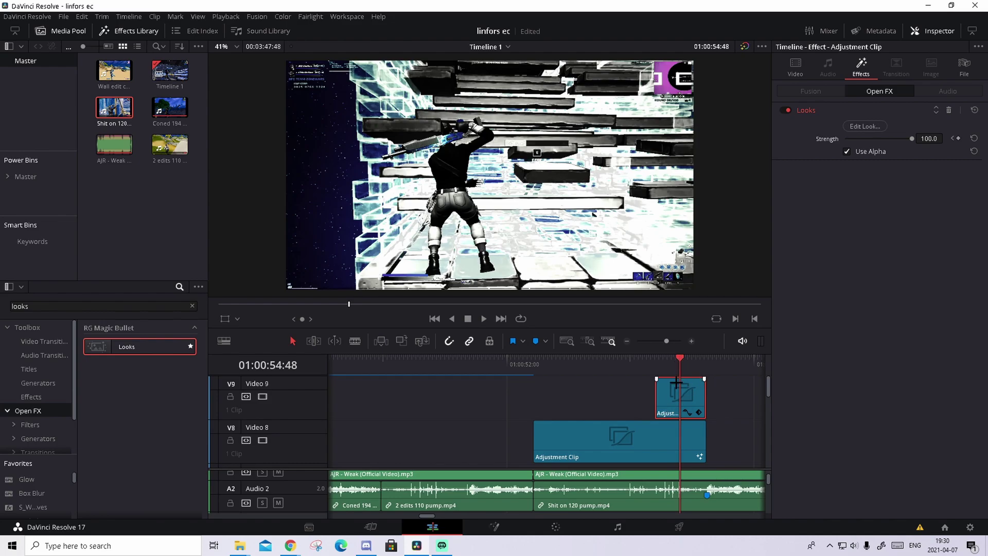
key(Left)
key(Left)
key(Left)
key(Left)
key(Left)
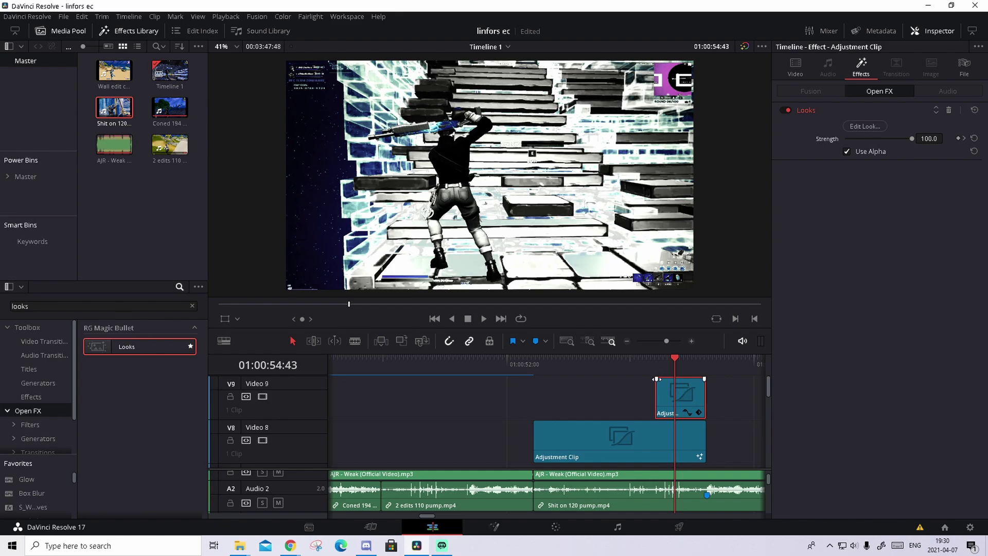
drag(657, 379, 676, 377)
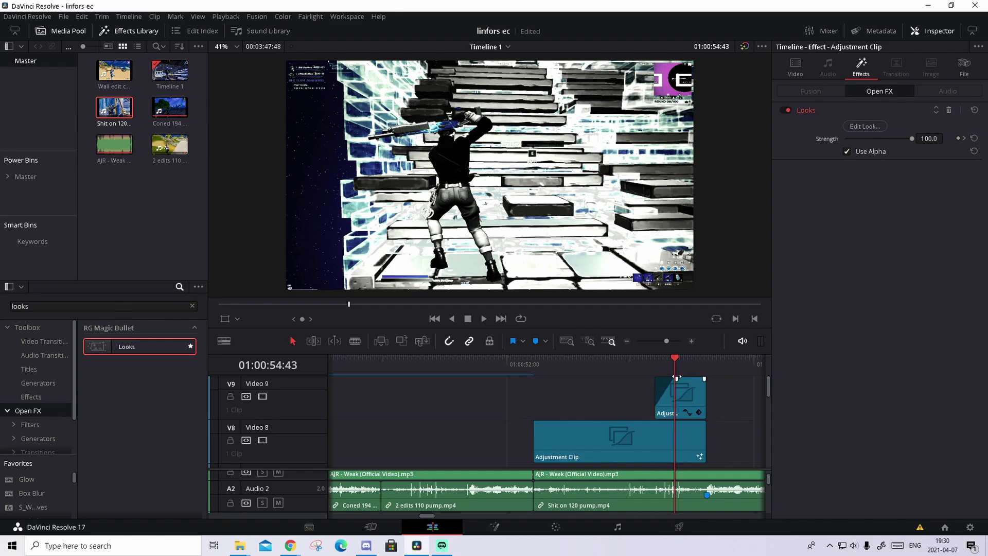
Enable color output render caching for the Video 9 adjustment clip and move the playhead back to 01:00:54:35.
right_click(690, 400)
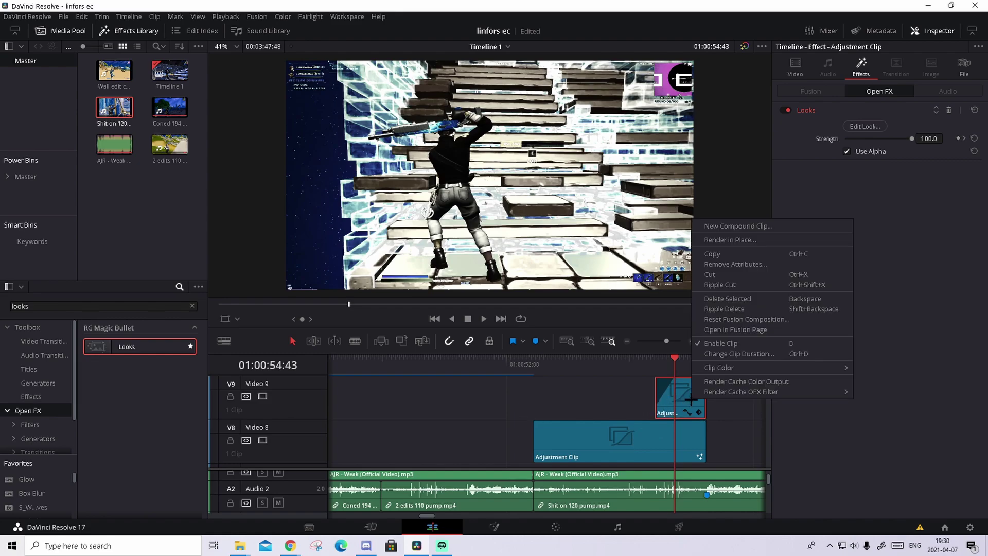
click(732, 382)
drag(673, 360, 667, 360)
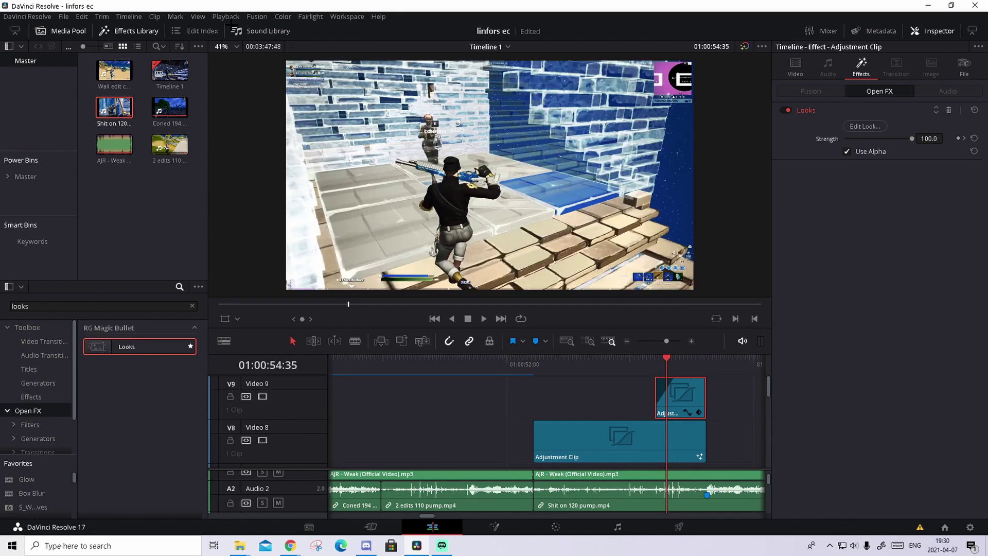
Set the render cache mode to Smart and briefly play the faded look from 01:00:54:35.
click(226, 17)
mouse_move(280, 67)
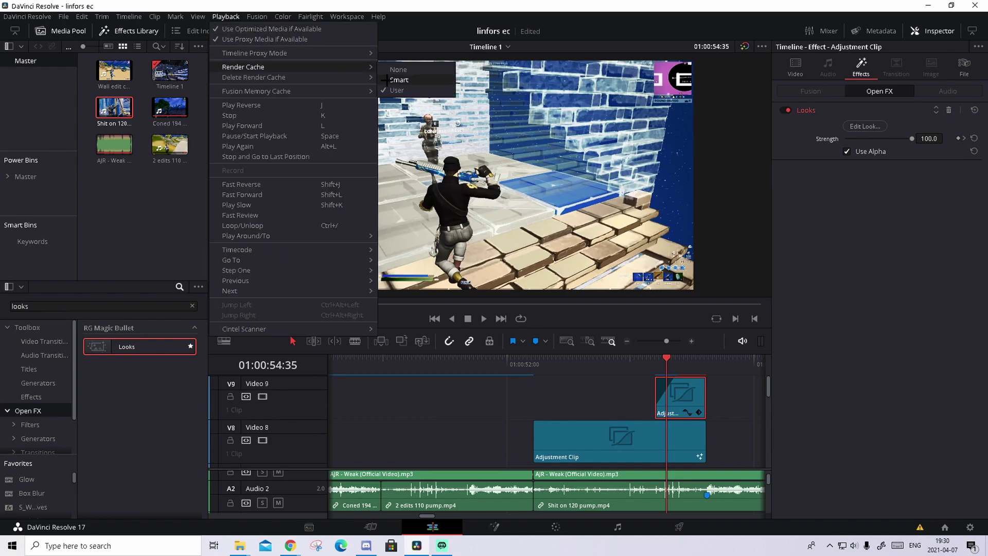
click(387, 80)
key(space)
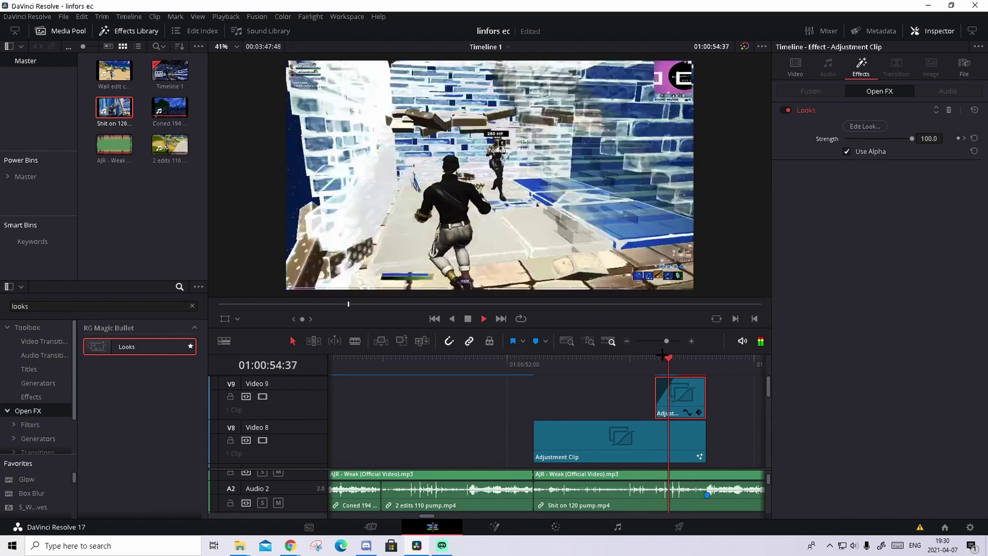
key(space)
Enable color output render caching for the Video 8 adjustment clip and play back the section leading into the shot.
click(610, 439)
right_click(610, 440)
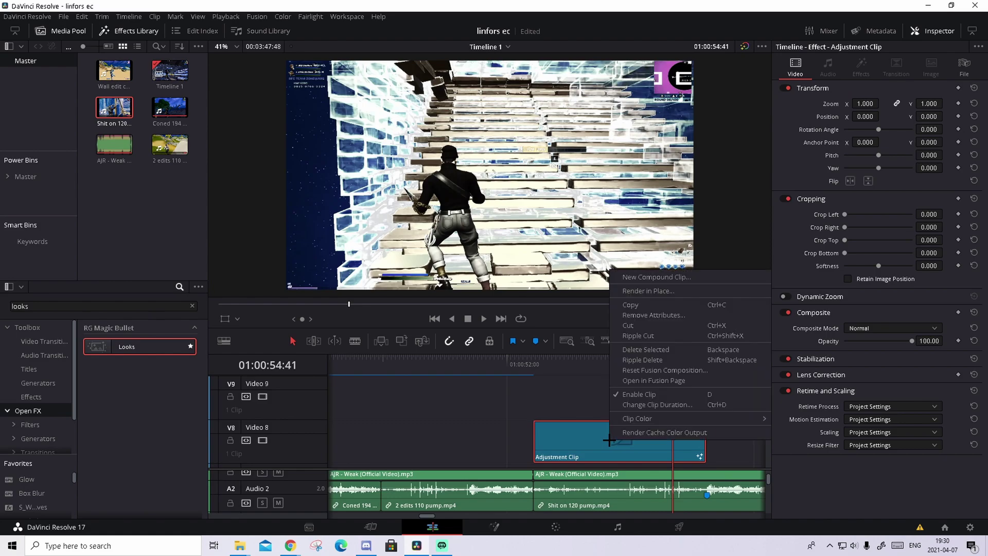
click(690, 433)
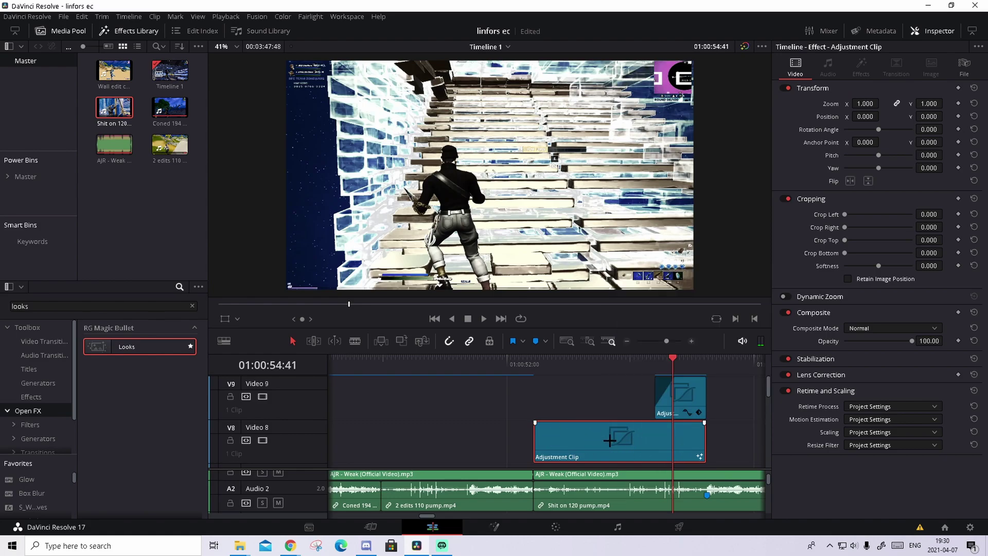
click(658, 361)
key(space)
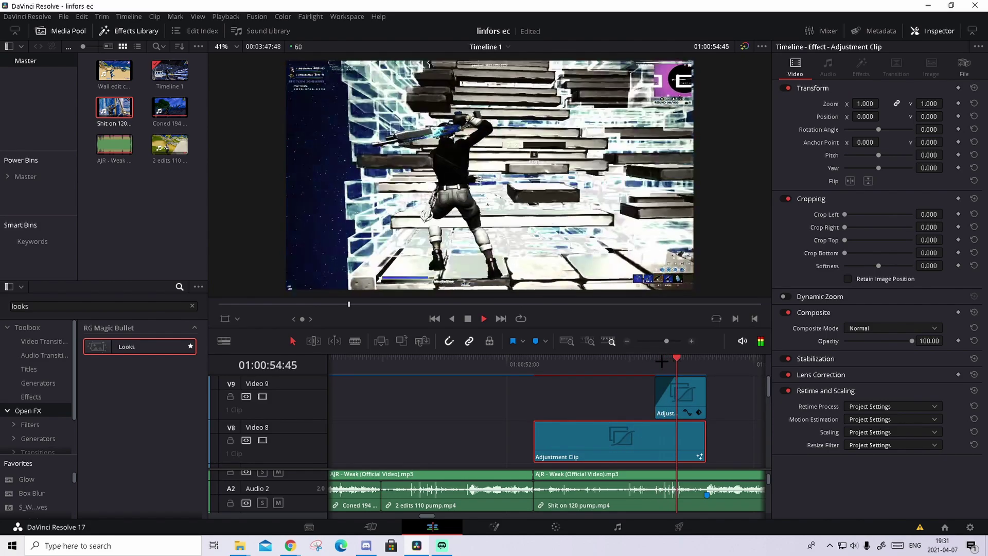
Return the playhead to the shot marker at 01:00:55:14 and place an adjustment clip on Video 3 starting there above the gameplay clip.
click(706, 361)
scroll(655, 381, down, 2)
scroll(615, 413, down, 1)
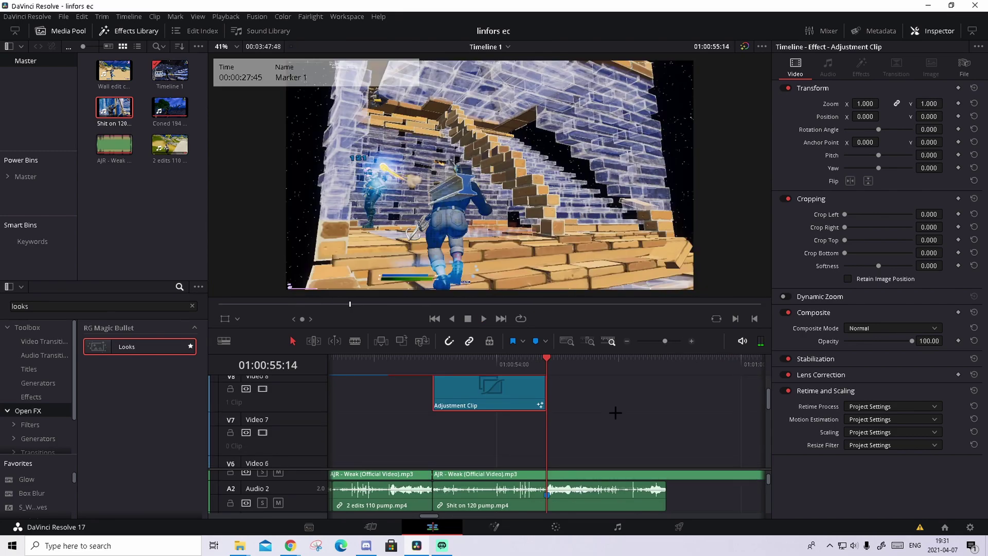
scroll(615, 412, down, 5)
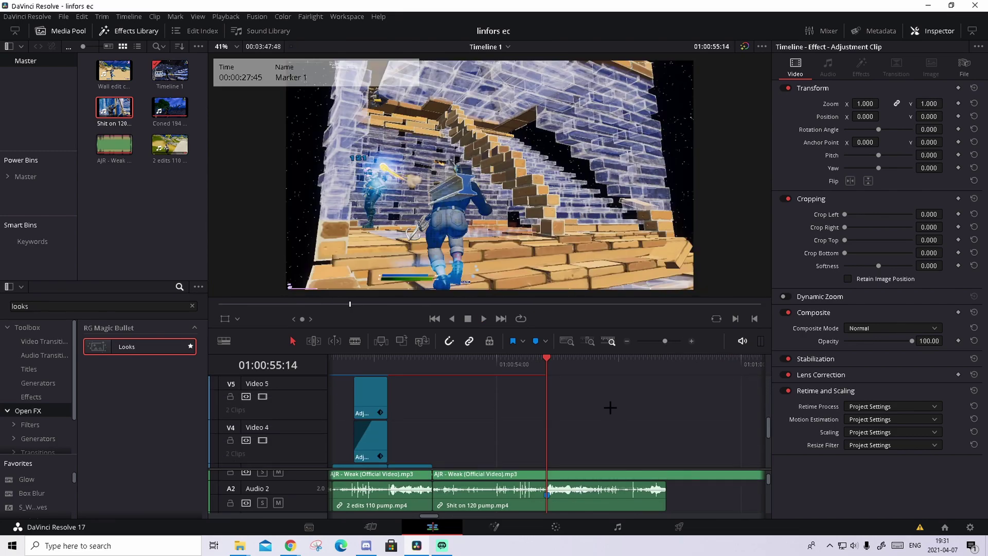
scroll(609, 407, down, 4)
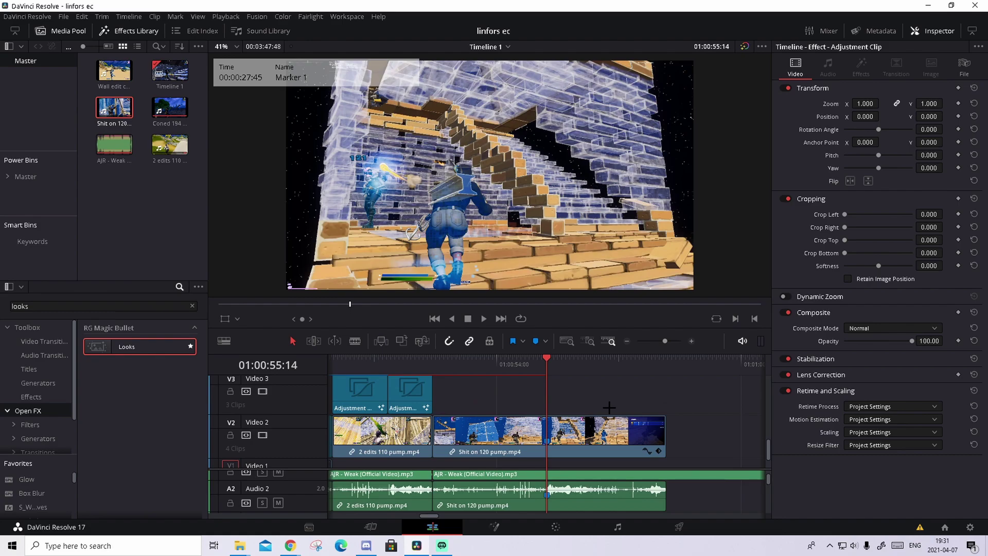
click(192, 306)
drag(140, 348, 561, 398)
click(564, 390)
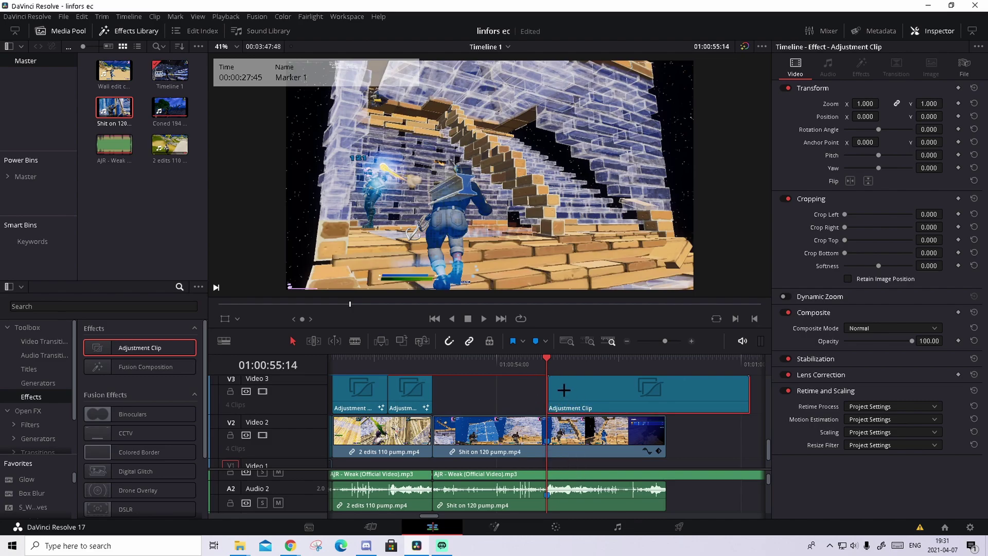
In the Video 3 adjustment clip's Fusion composition, insert S_Shake, S_Flicker and S_Glow nodes in series between MediaIn1 and MediaOut1.
key(Right)
key(Left)
key(Right)
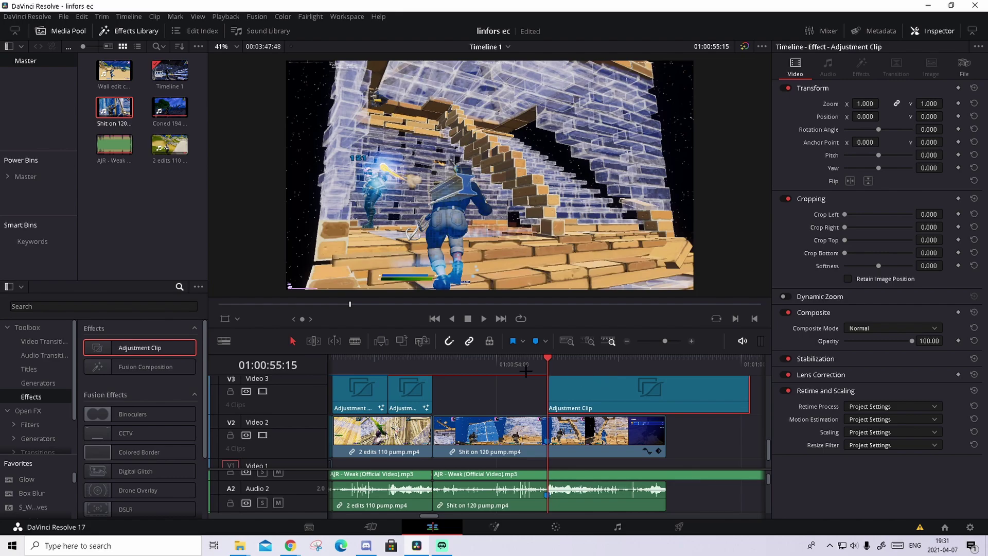
click(503, 521)
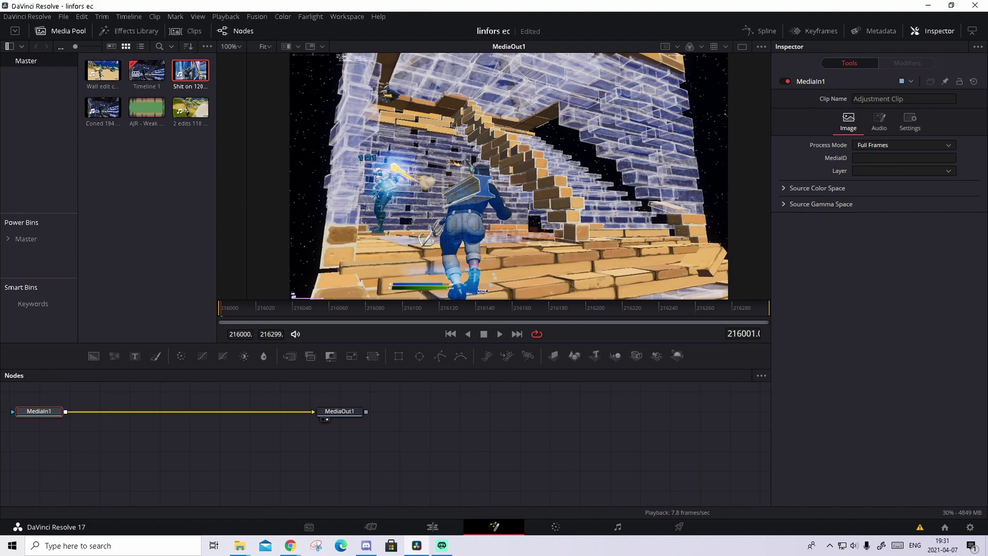
drag(315, 368, 163, 417)
drag(168, 418, 203, 436)
drag(308, 412, 131, 434)
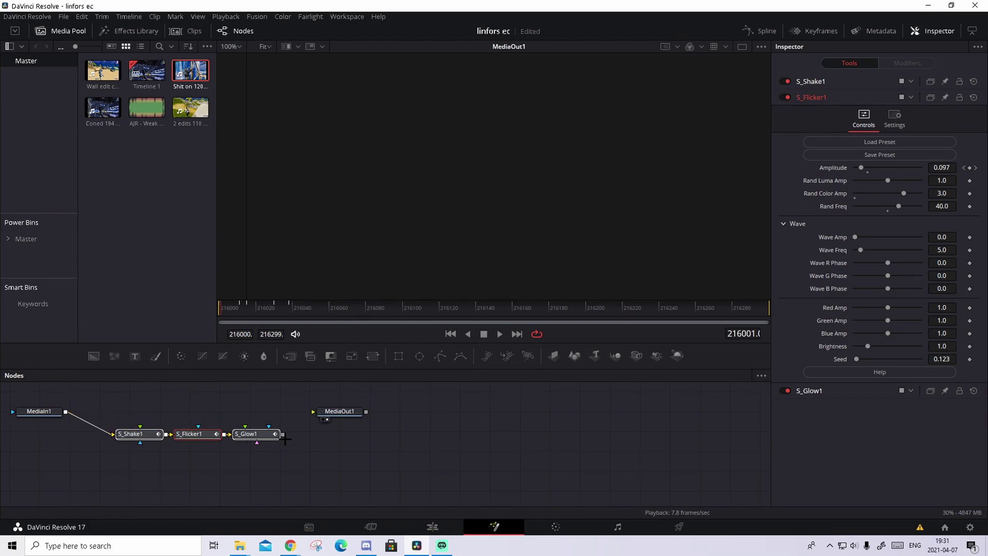
drag(283, 435, 313, 411)
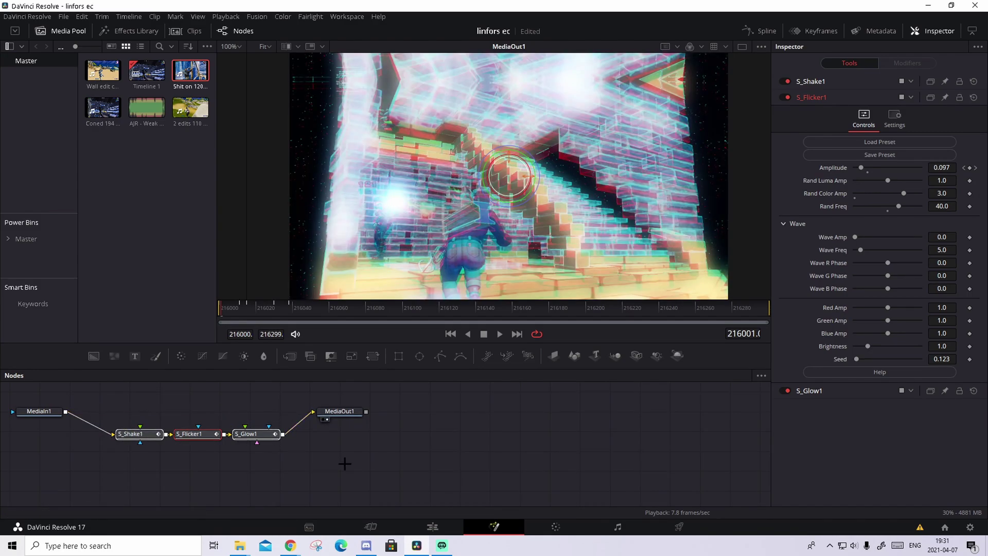
Try a magenta (#f700ff) color on the S_Glow1 node, and restore its color to white.
click(254, 434)
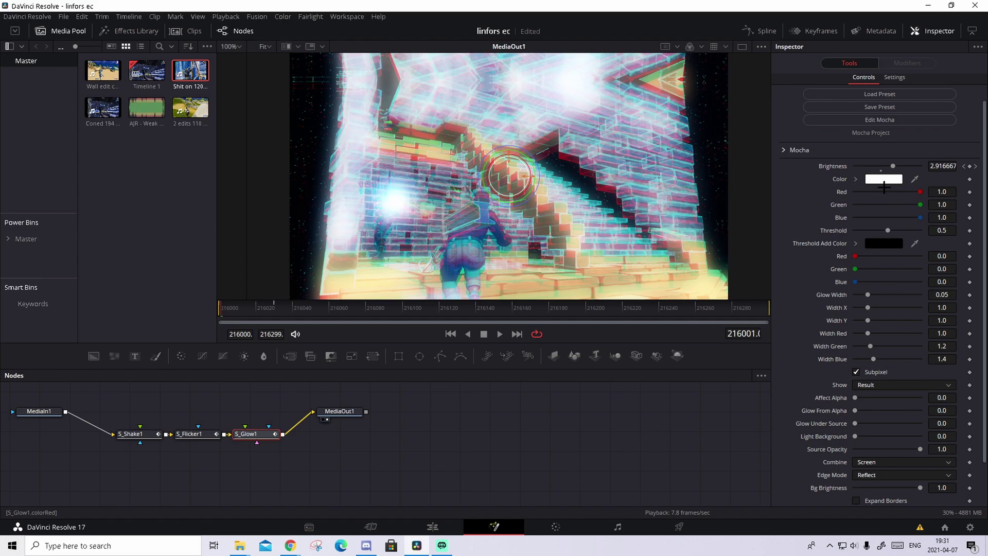
click(884, 182)
drag(489, 181, 497, 155)
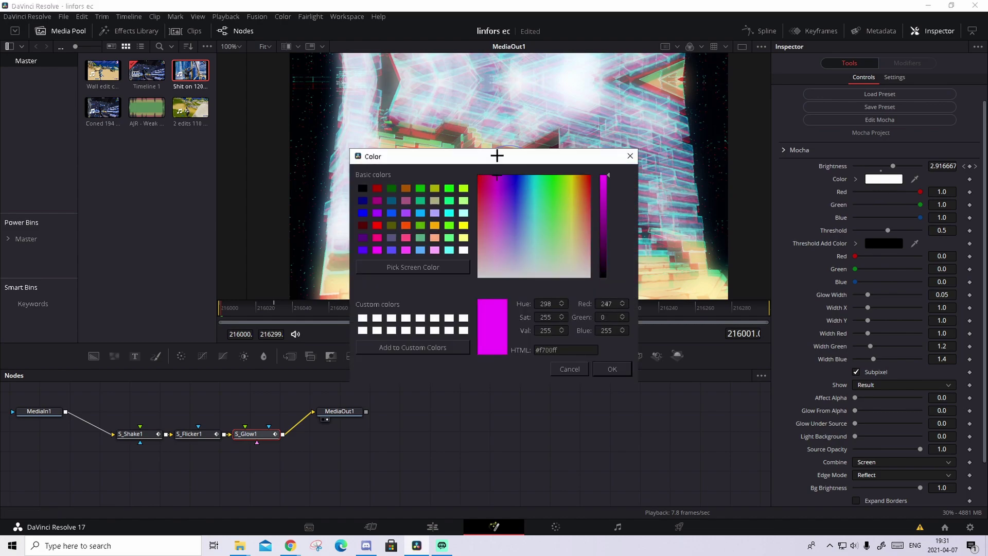
click(612, 369)
click(883, 180)
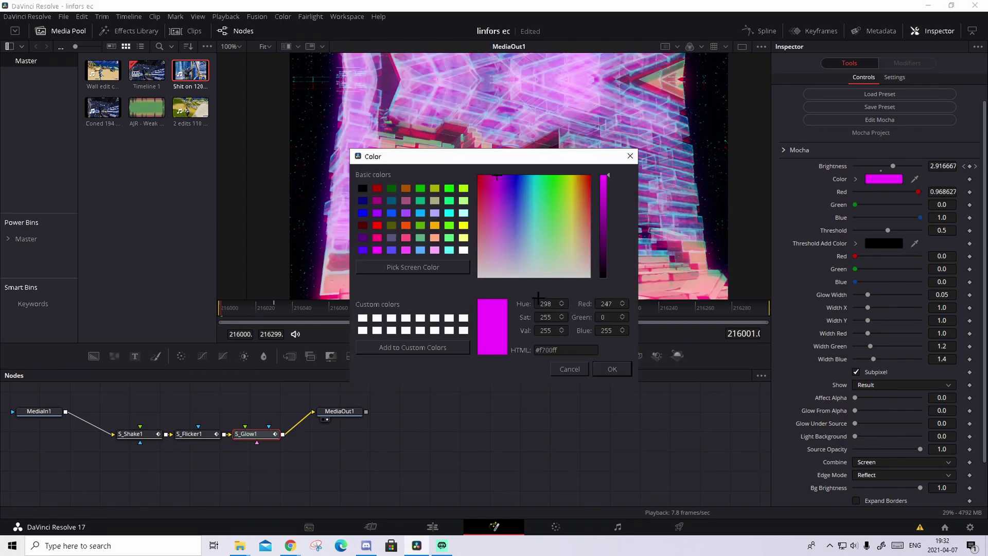
click(485, 259)
click(612, 369)
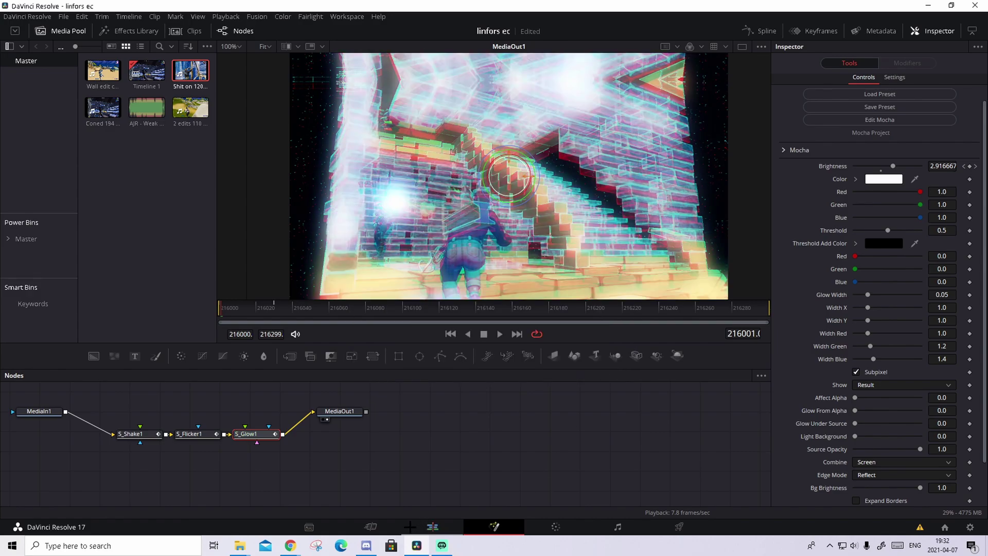
Back on the Edit page, enable render caching for the Video 3 adjustment clip and play the post-shot effects from 01:00:55:14.
click(433, 526)
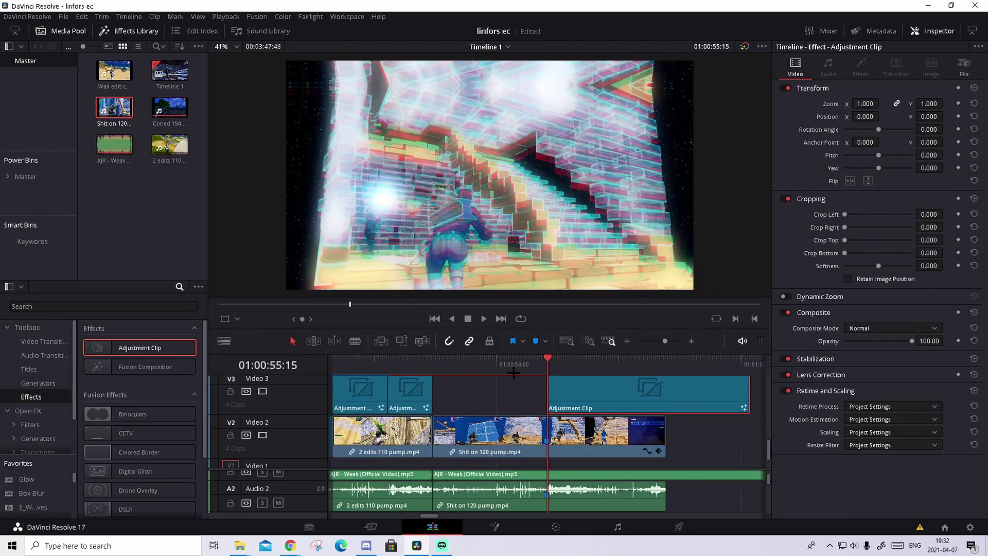
right_click(581, 388)
click(612, 383)
scroll(604, 383, up, 1)
key(space)
click(548, 367)
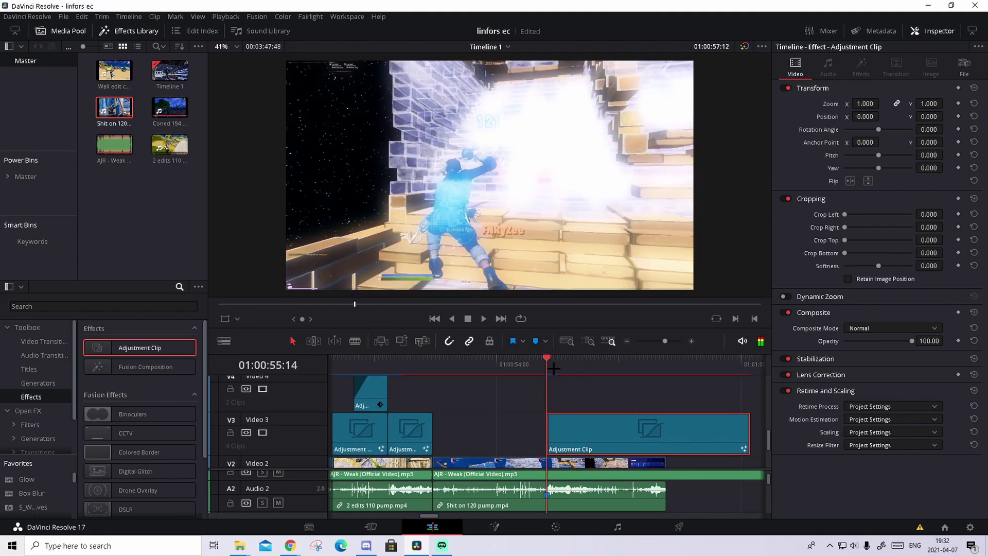
key(space)
key(space)
Place an adjustment clip on Video 10 directly above the Video 9 clip and trim its end to match that clip.
scroll(562, 405, up, 4)
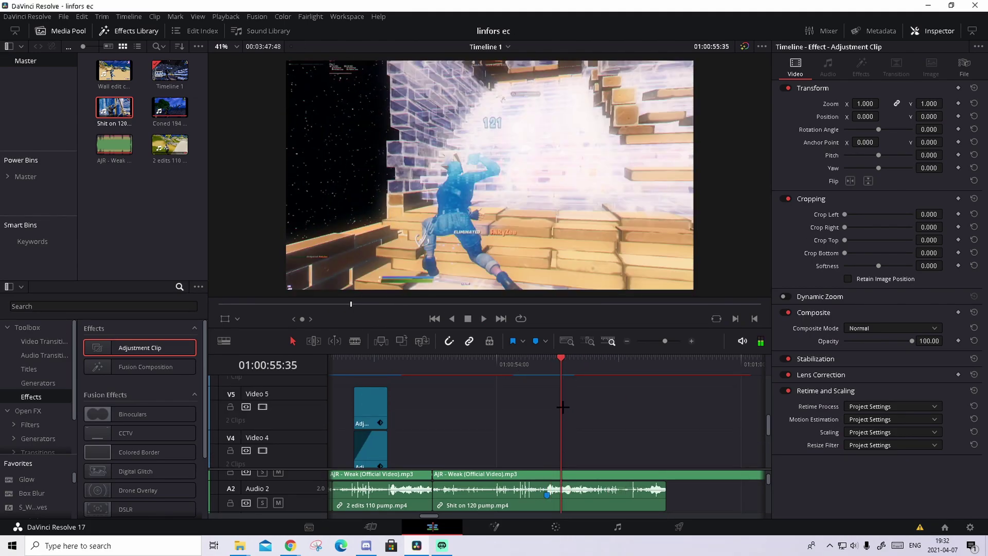
scroll(562, 406, up, 4)
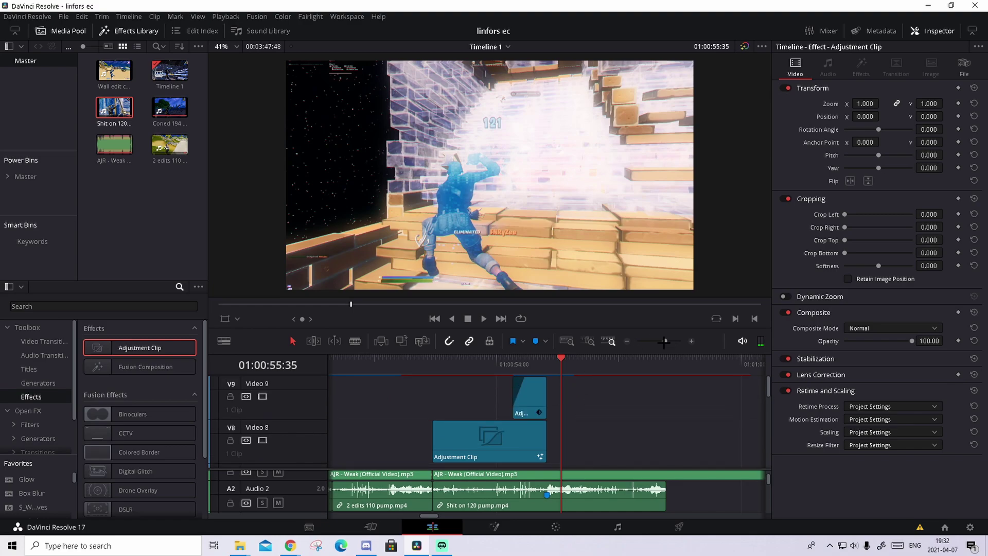
drag(664, 342, 663, 342)
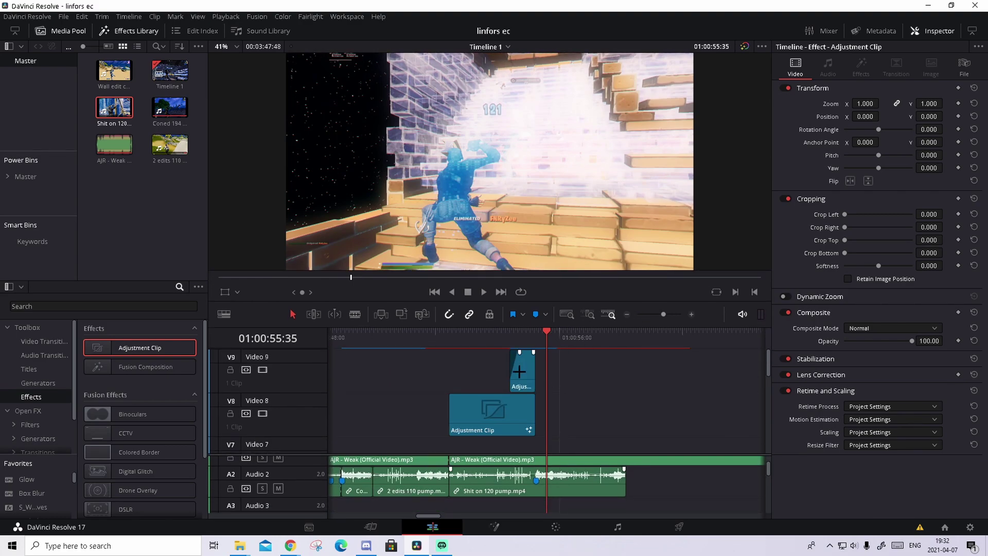
drag(519, 372, 519, 371)
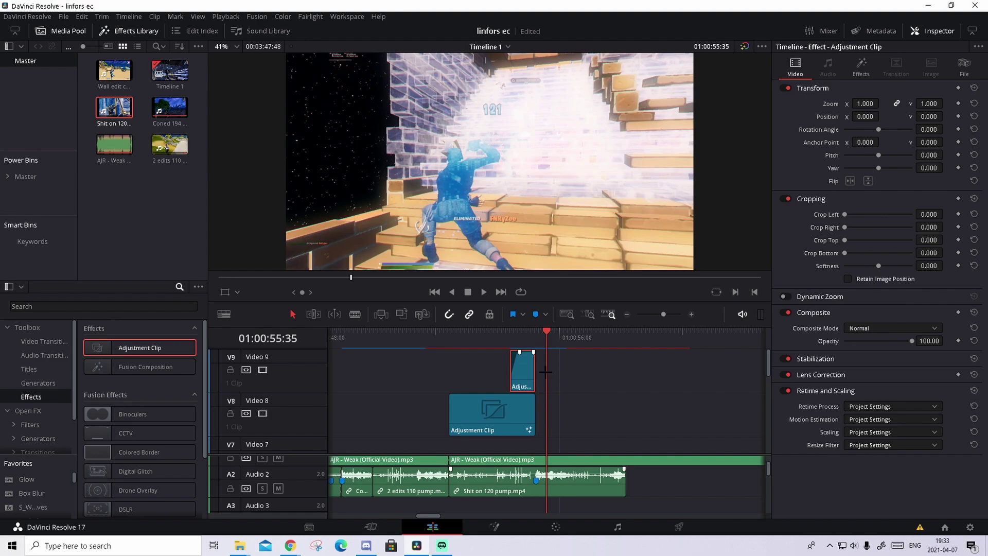
drag(139, 348, 517, 367)
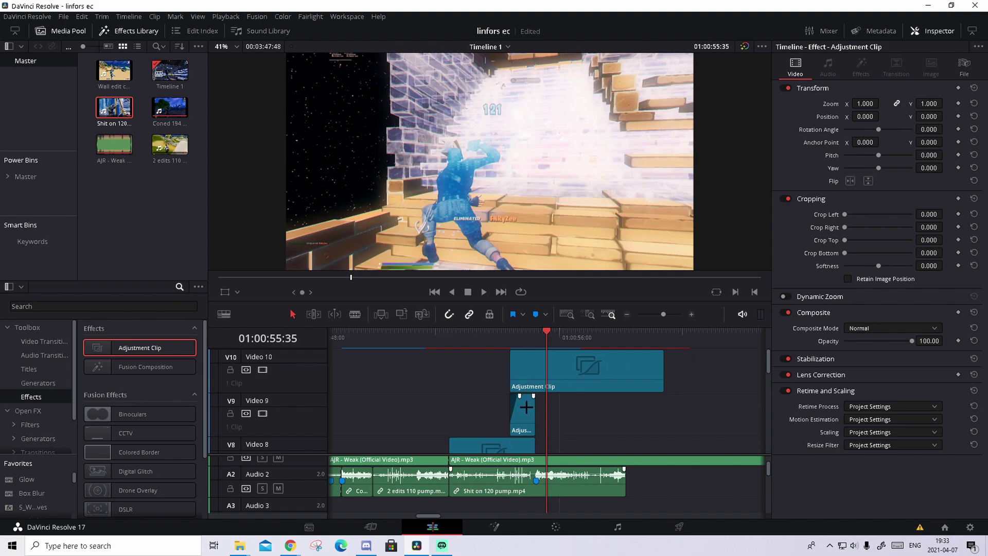
key(Up)
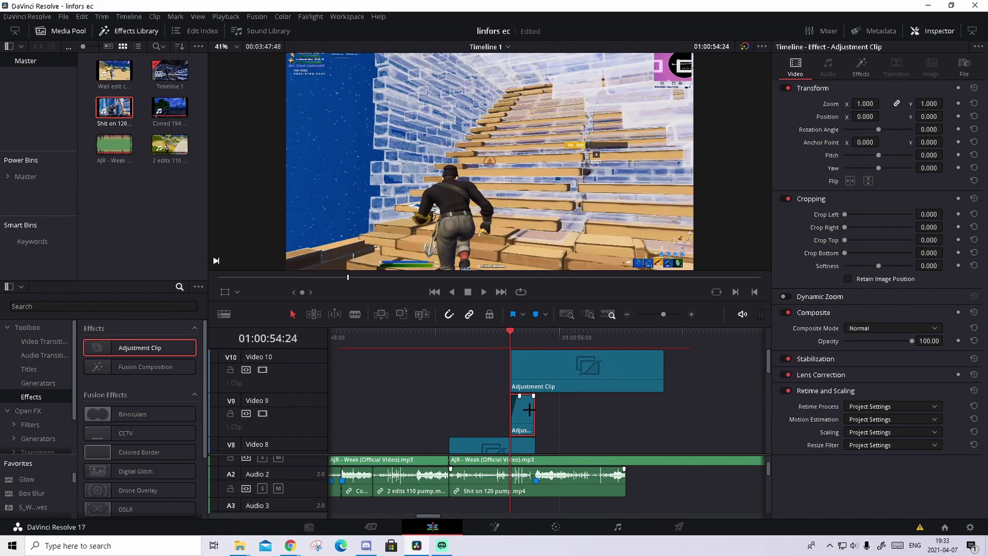
click(853, 66)
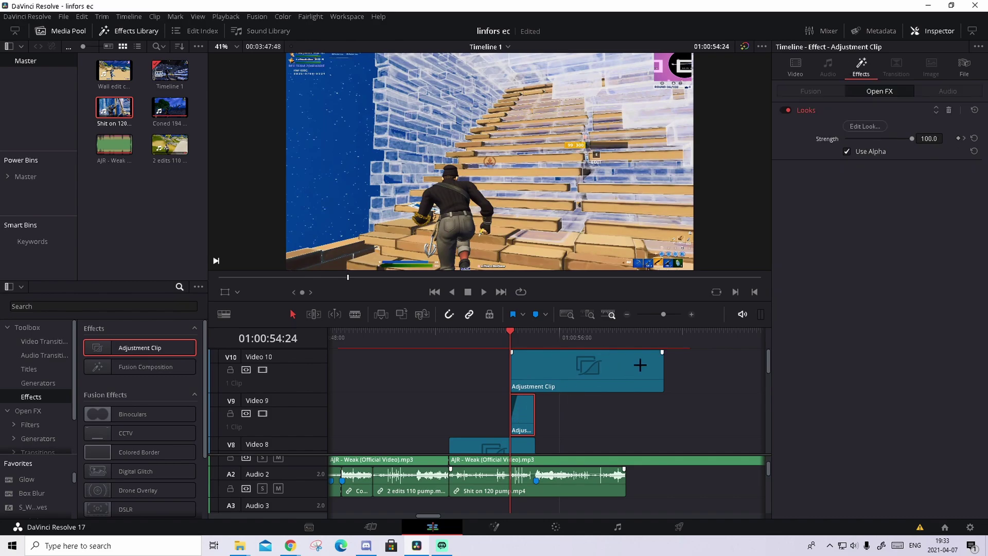
drag(663, 366, 535, 367)
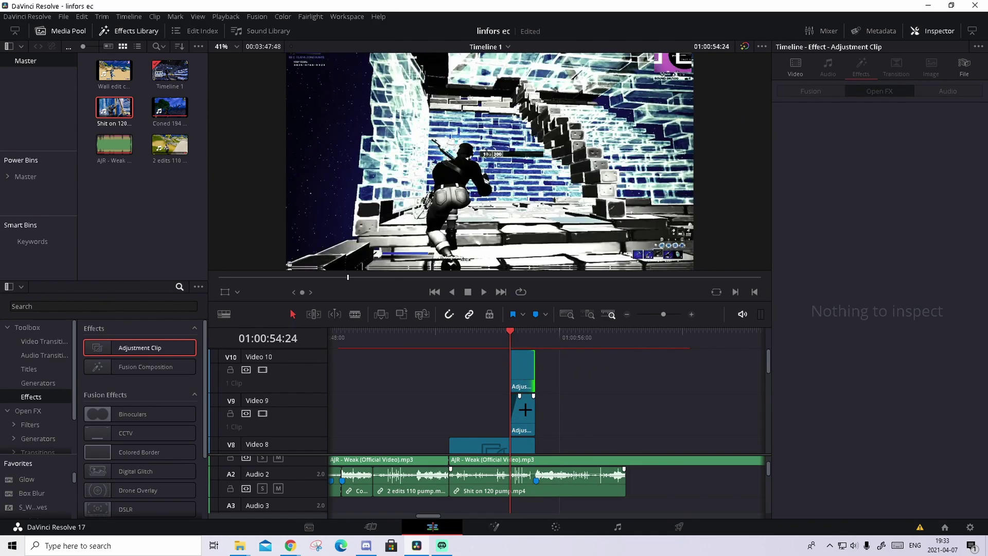
Add Cropping keyframes to the Video 10 adjustment clip at 01:00:54:32.
click(525, 409)
click(795, 66)
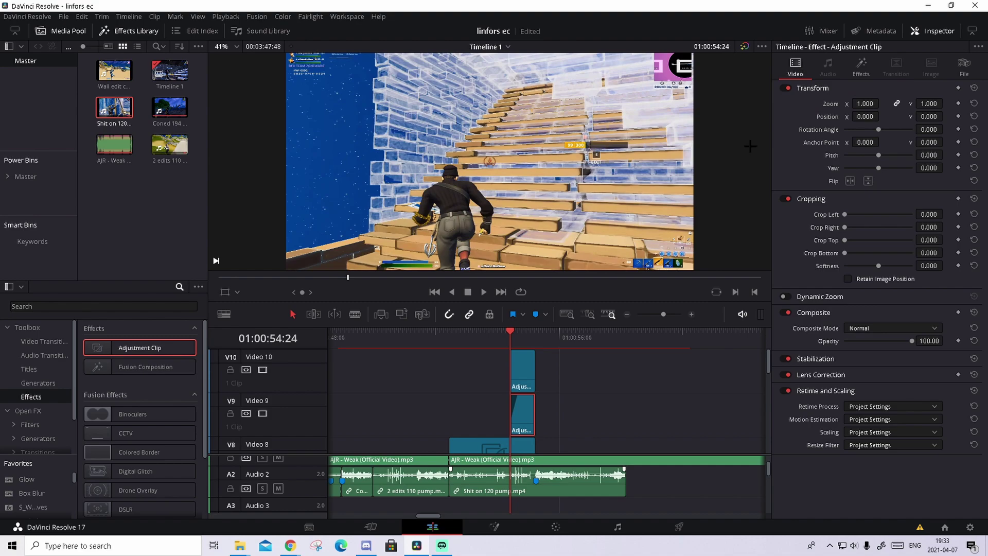
click(518, 366)
click(820, 200)
click(819, 200)
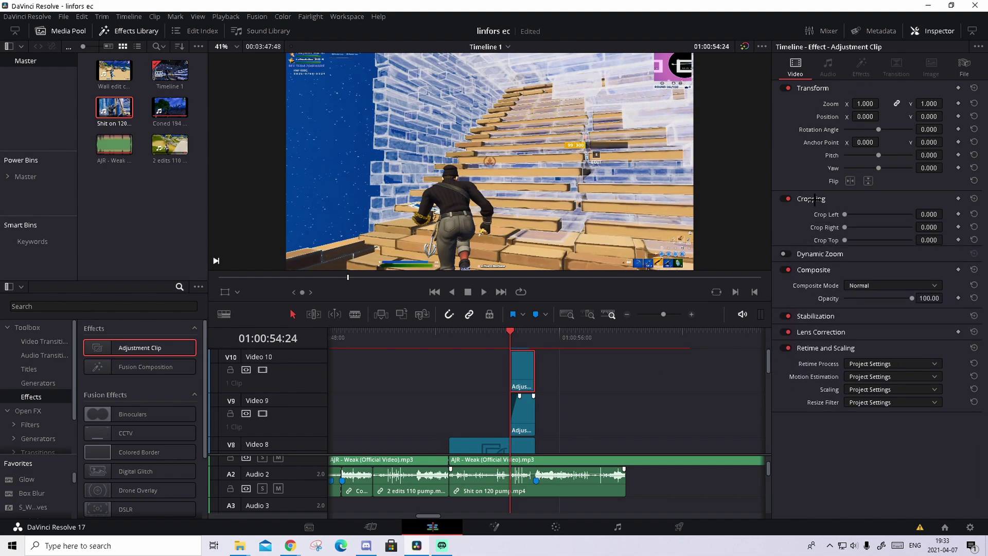
click(811, 201)
click(811, 202)
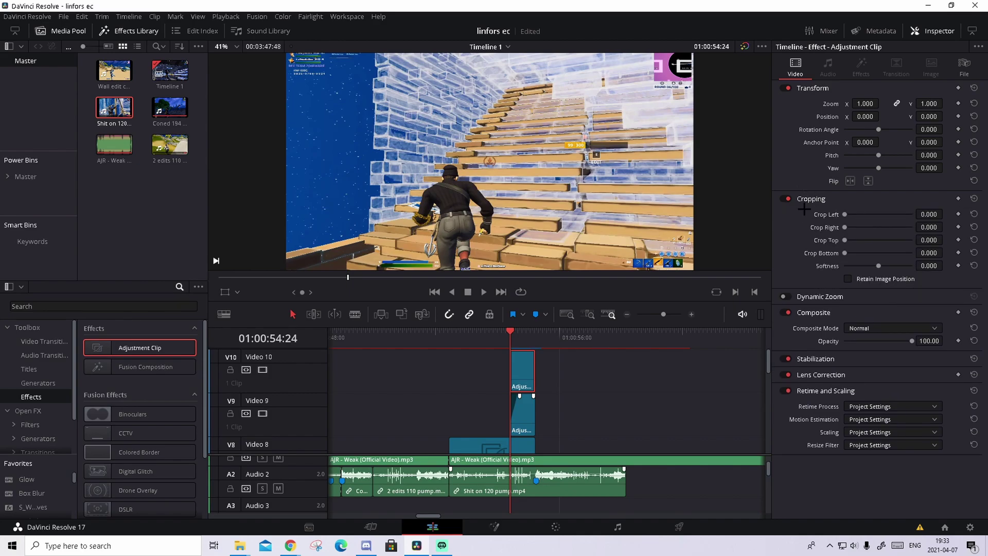
click(691, 315)
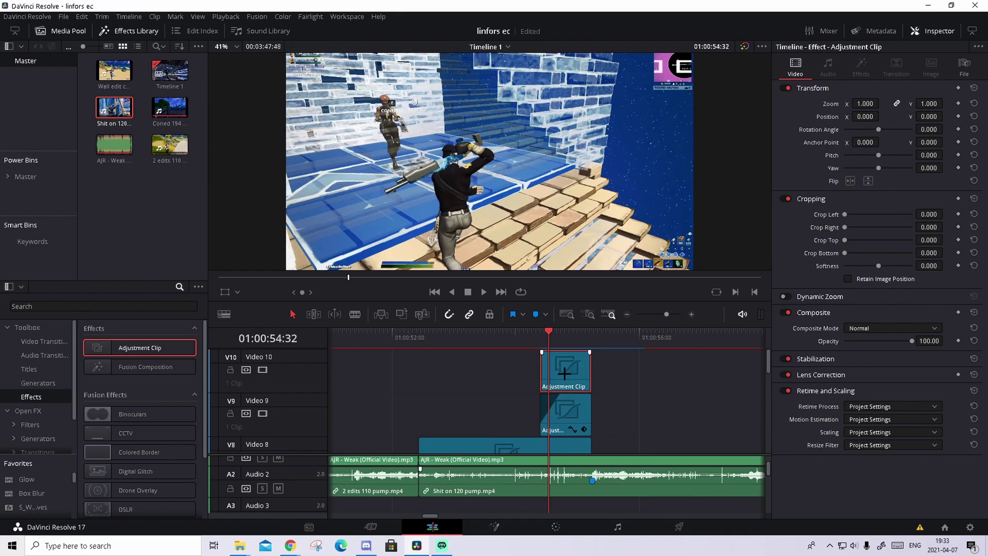
key(Left)
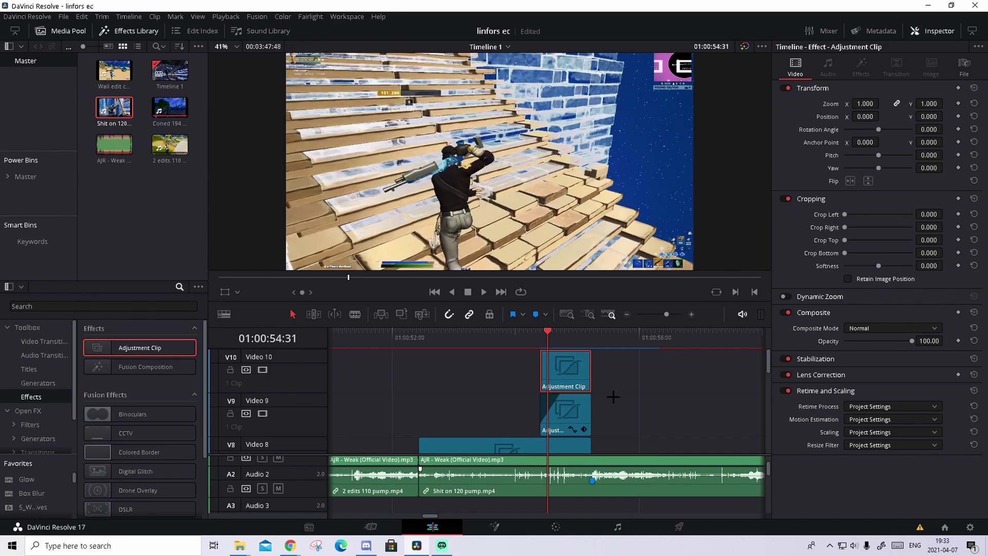
key(Right)
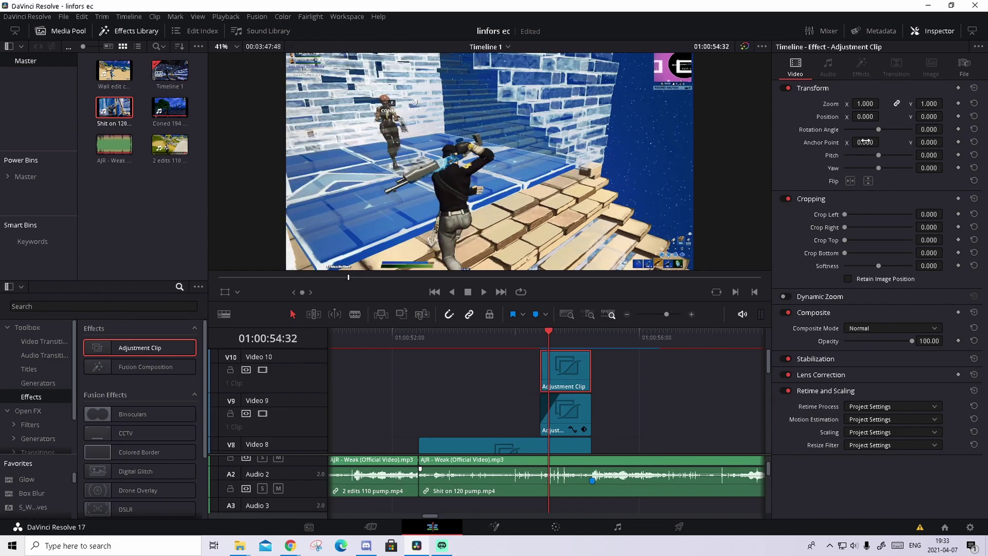
click(957, 199)
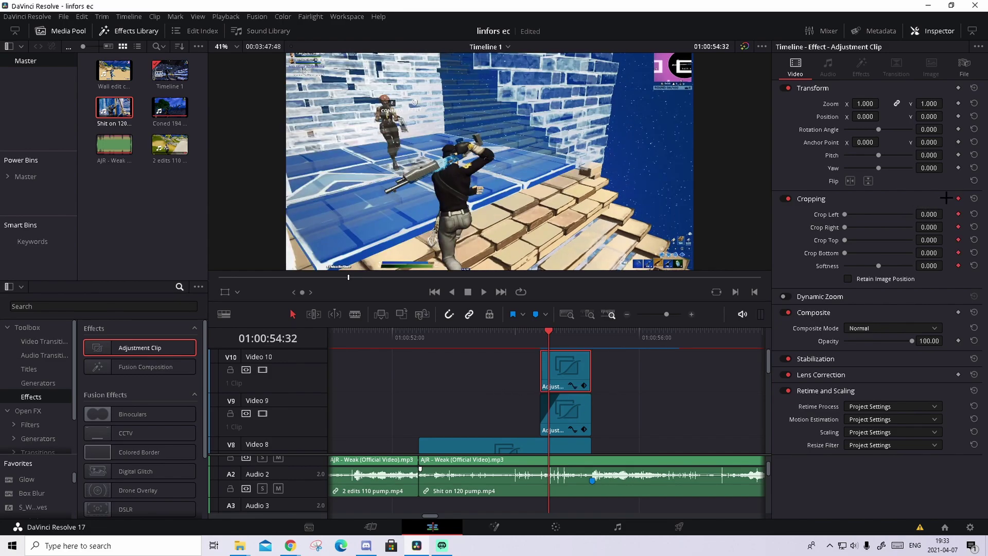
At 01:00:54:49, set the Video 10 adjustment clip's Crop Top and Crop Bottom to 90.
click(567, 335)
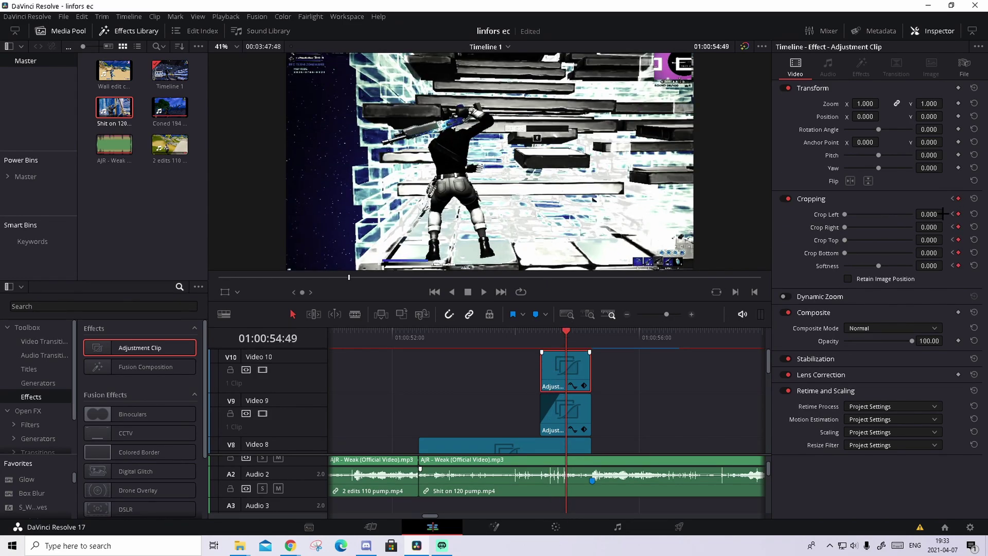
click(929, 240)
text(90)
key(Return)
click(930, 252)
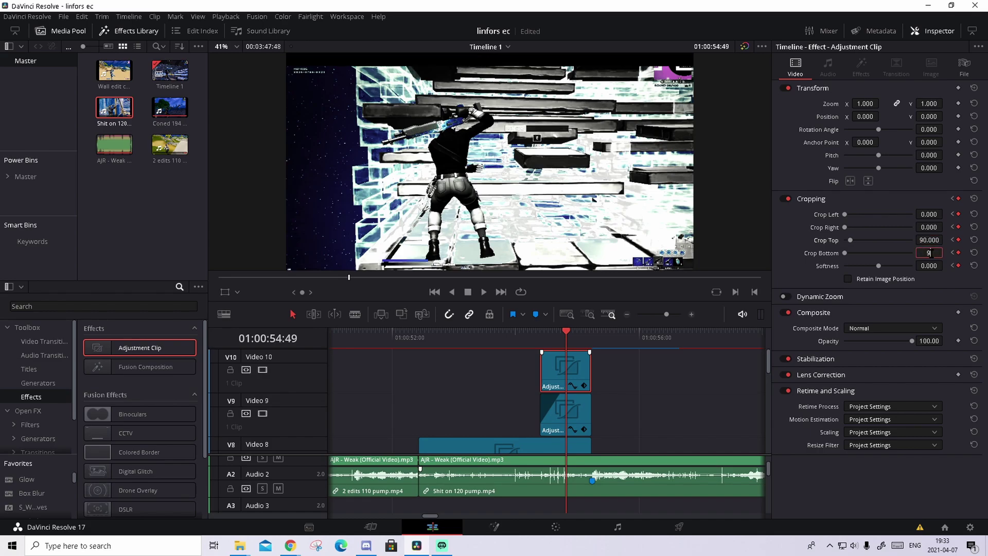
text(90)
key(Return)
Enable render caching for the Video 10 adjustment clip, play back the crop animation and move the playhead to 01:00:55:14.
mouse_move(558, 342)
mouse_down()
mouse_move(568, 343)
mouse_move(554, 337)
mouse_up()
right_click(569, 361)
click(636, 523)
key(space)
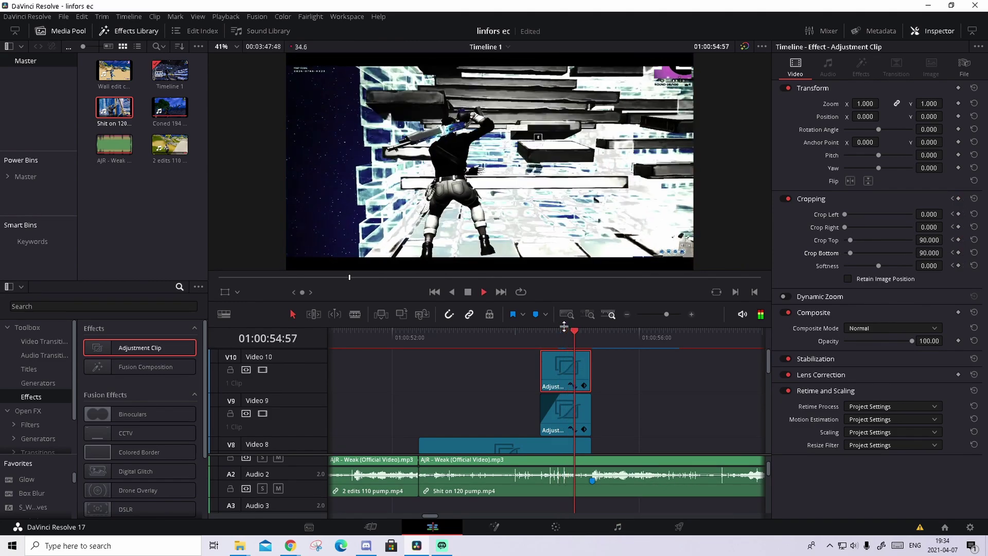
click(587, 330)
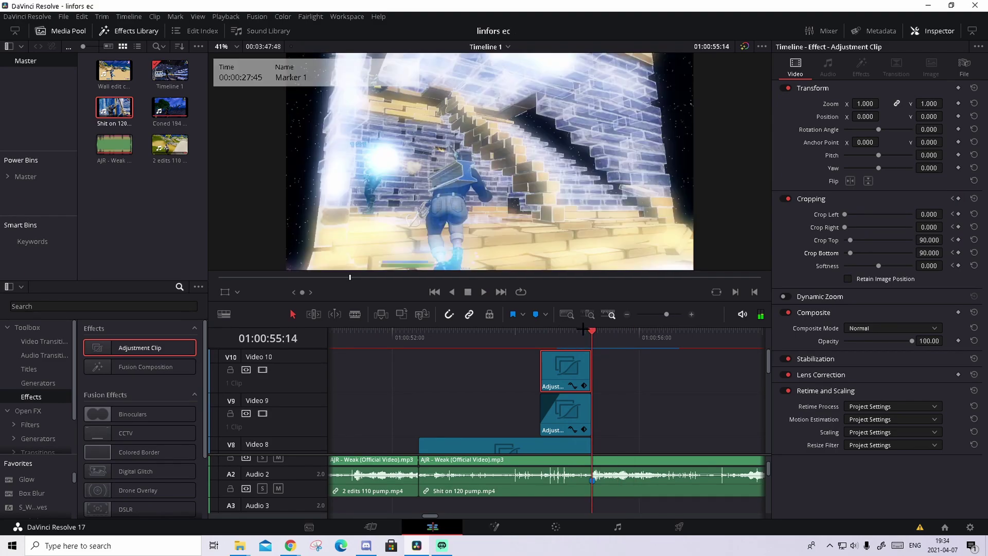